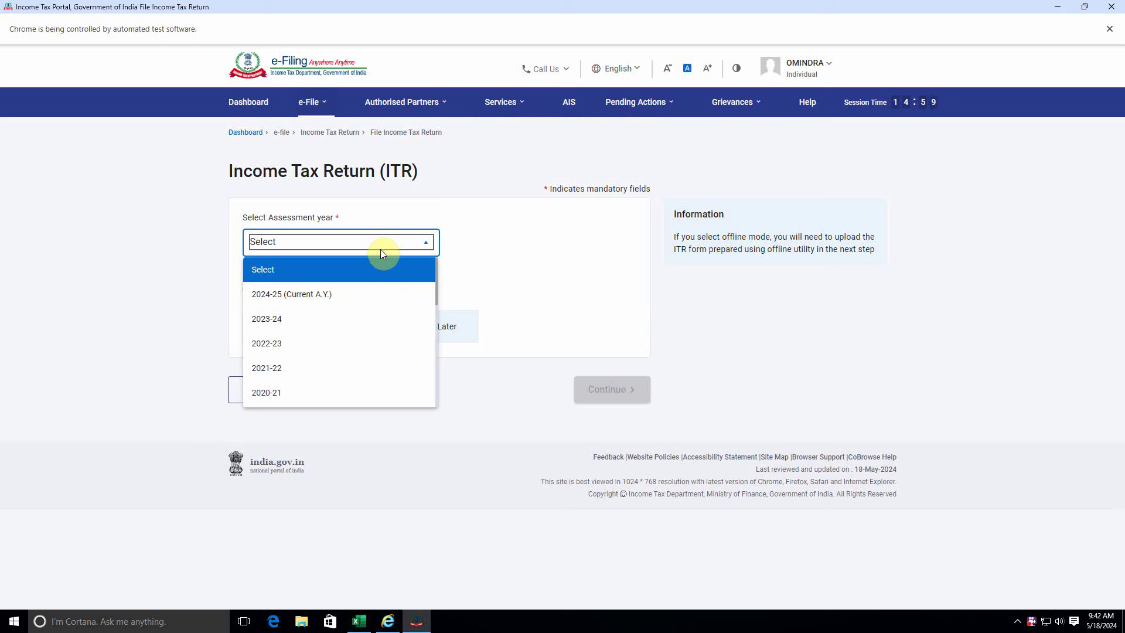
# Step: Choose assessment year 2024-25 with online filing mode and start a new income tax return filing
pyautogui.click(314, 297)
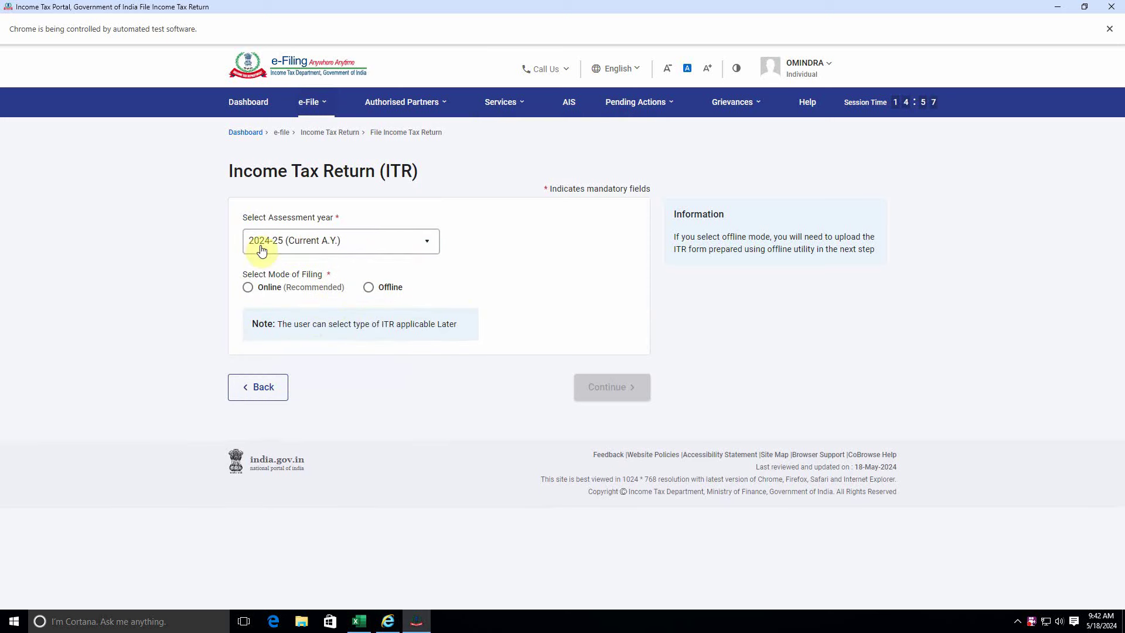
pyautogui.click(249, 289)
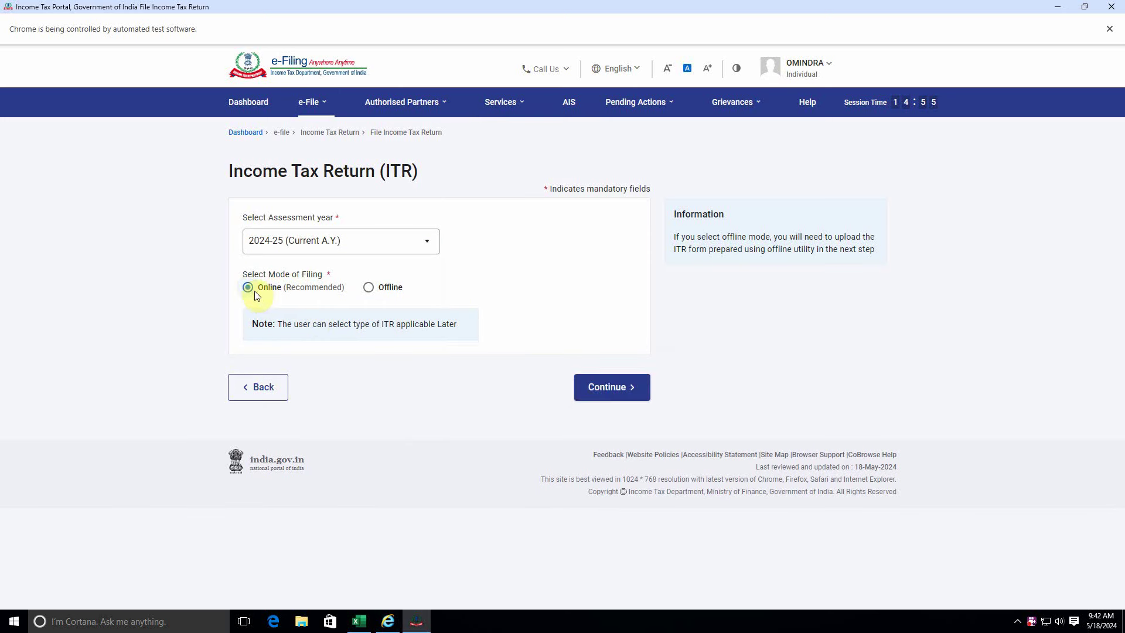
pyautogui.click(586, 389)
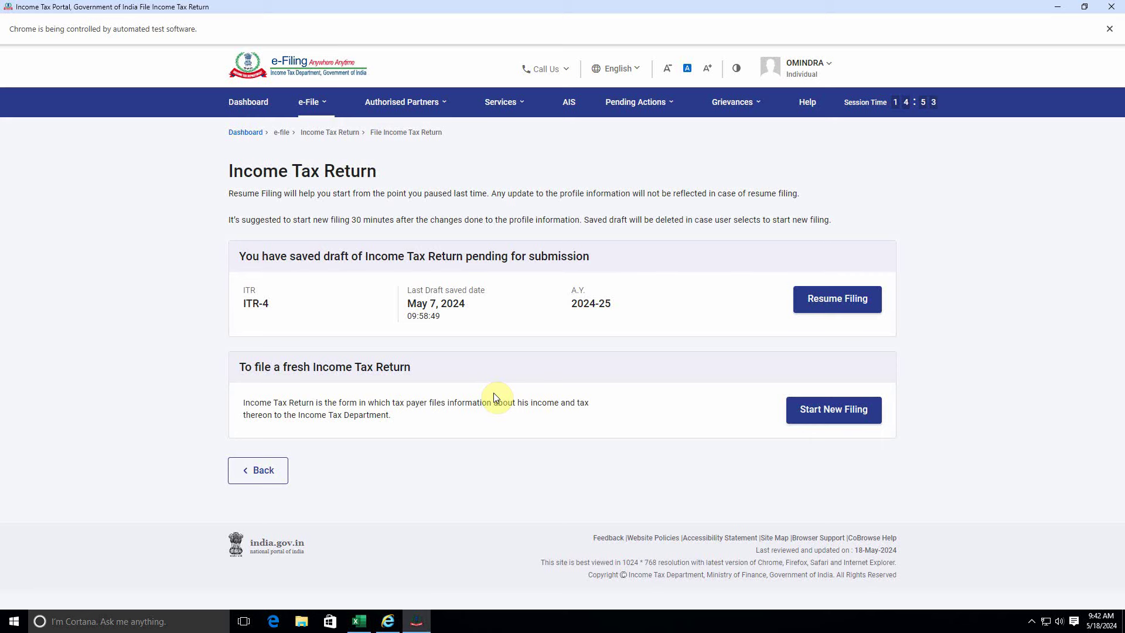
pyautogui.click(800, 408)
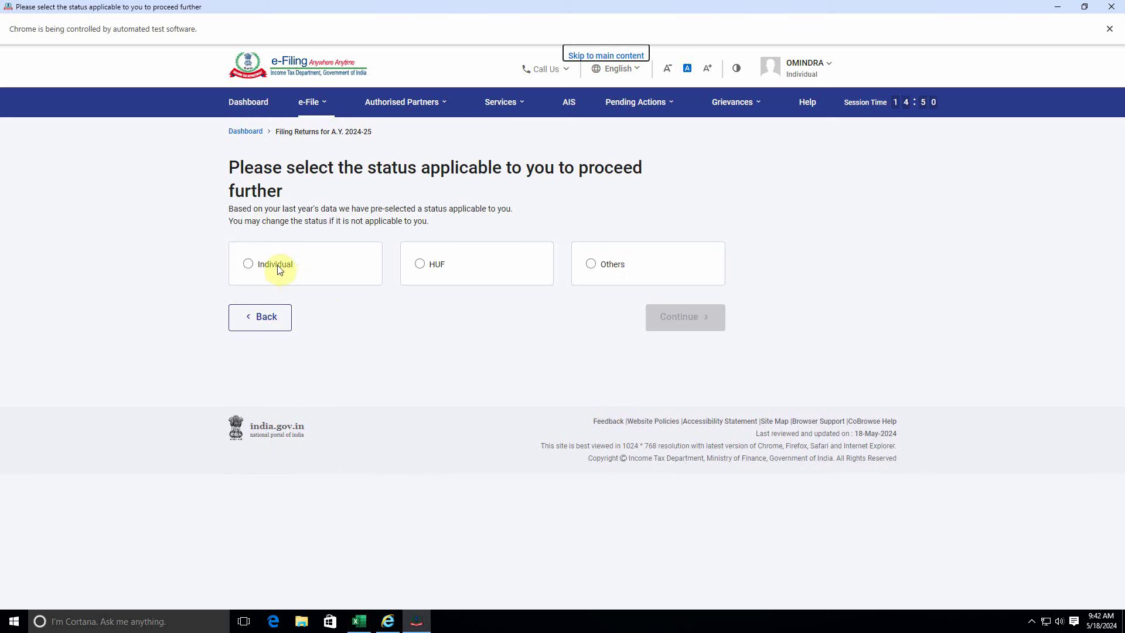
# Step: Set the applicable status to Individual and proceed with the ITR-2 form
pyautogui.click(248, 264)
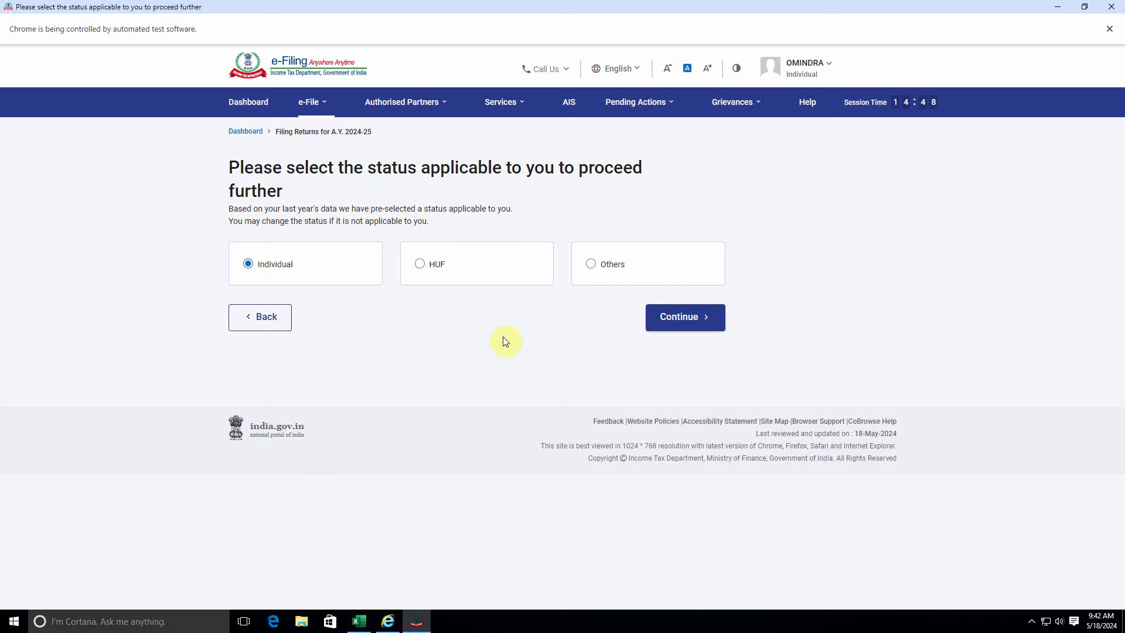
pyautogui.click(699, 328)
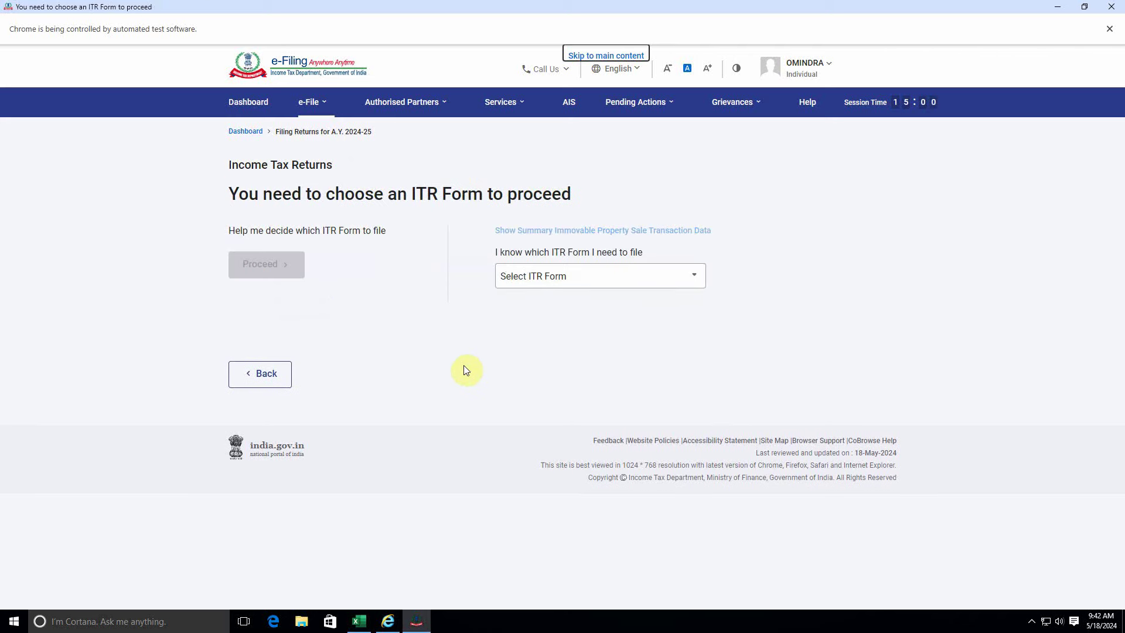
pyautogui.click(561, 282)
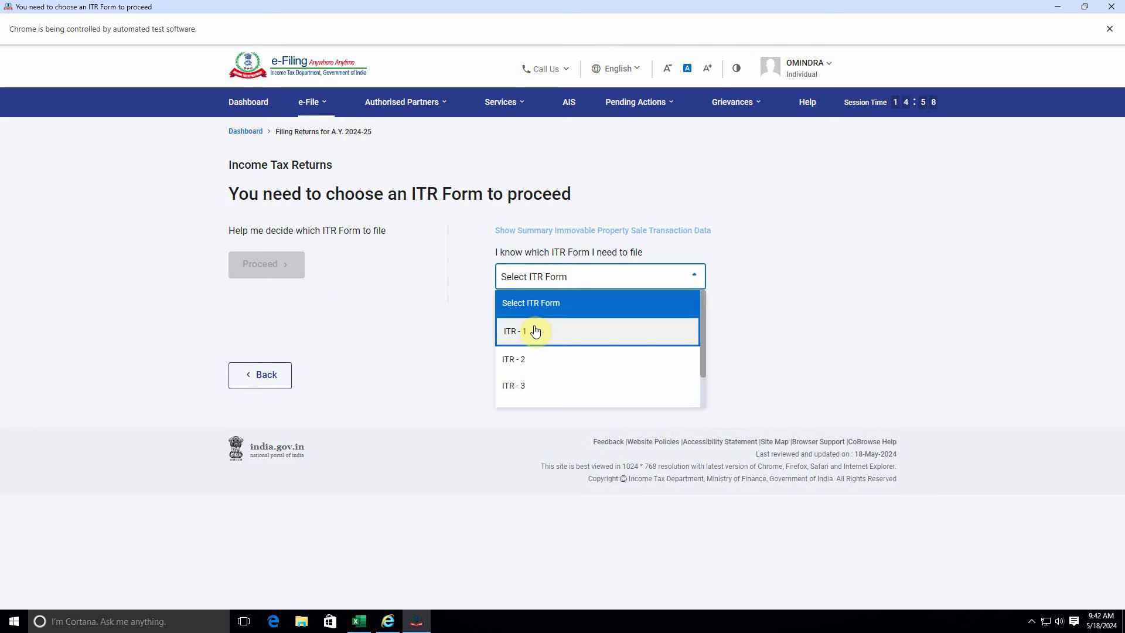
pyautogui.scroll(-2, 532, 366)
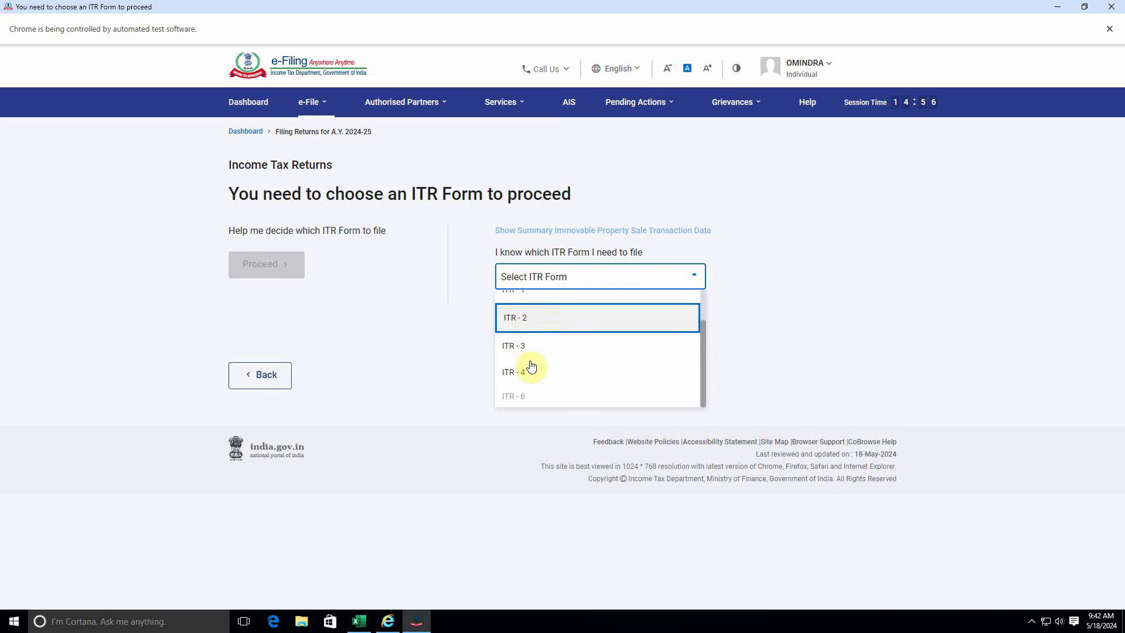
pyautogui.scroll(2, 530, 364)
pyautogui.scroll(-1, 530, 365)
pyautogui.scroll(1, 519, 367)
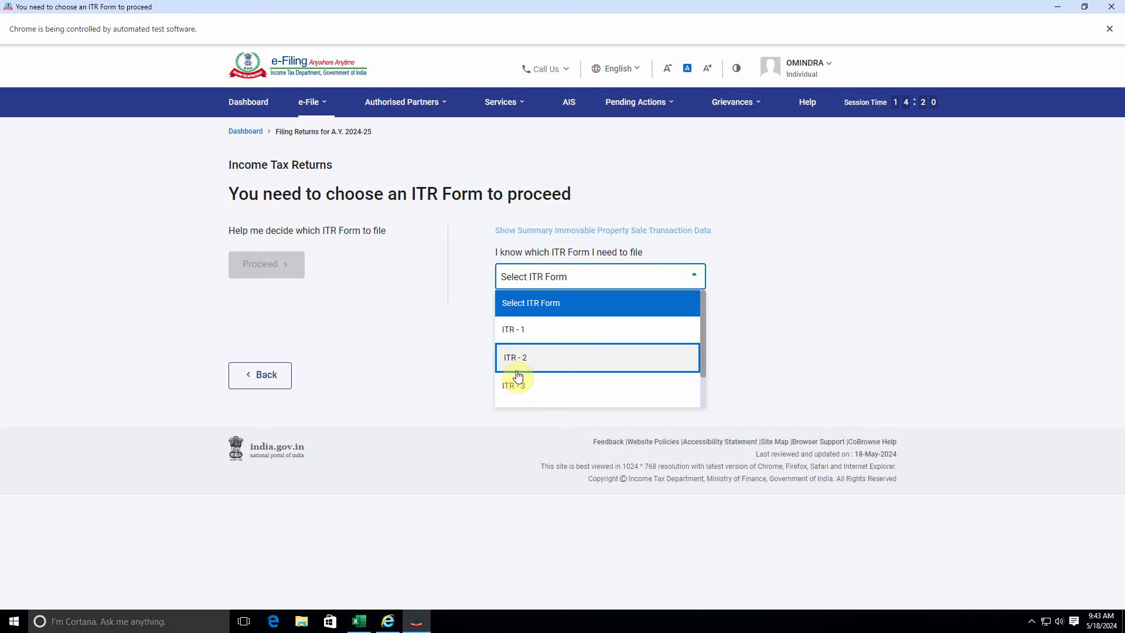
pyautogui.click(519, 367)
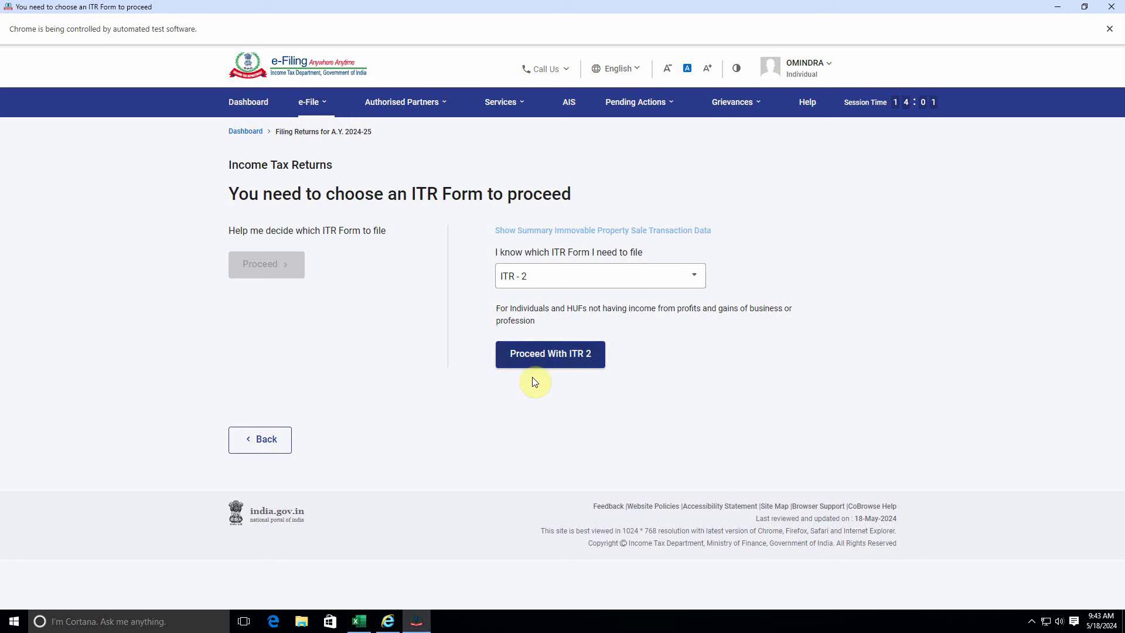
pyautogui.click(535, 362)
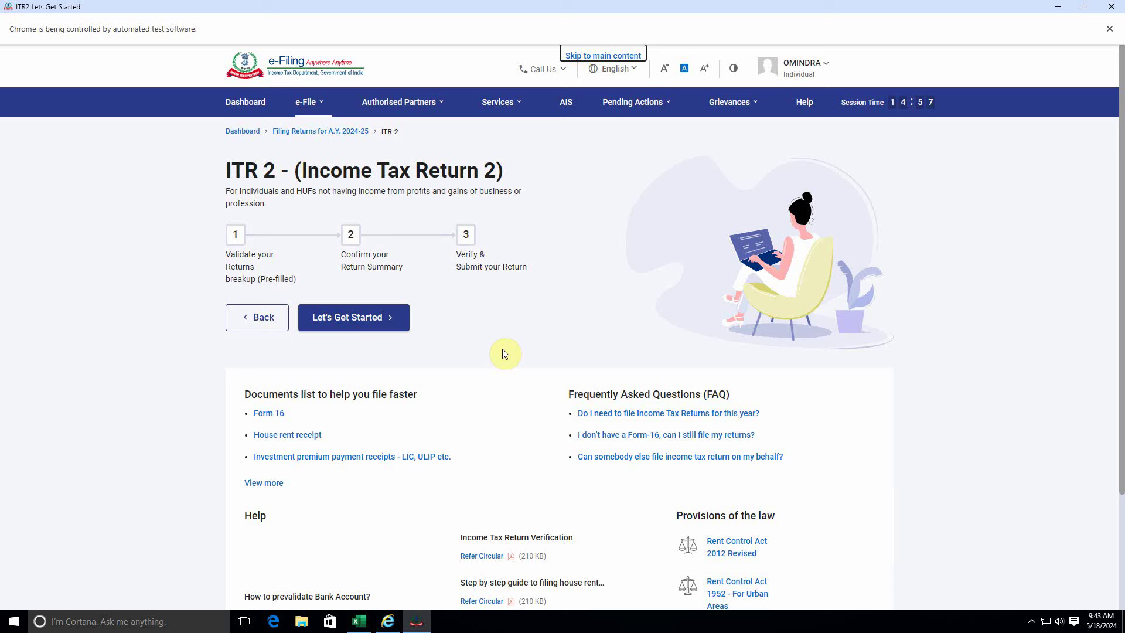
# Step: Start the ITR-2 return and give taxable income above the basic exemption limit as the filing reason
pyautogui.click(351, 324)
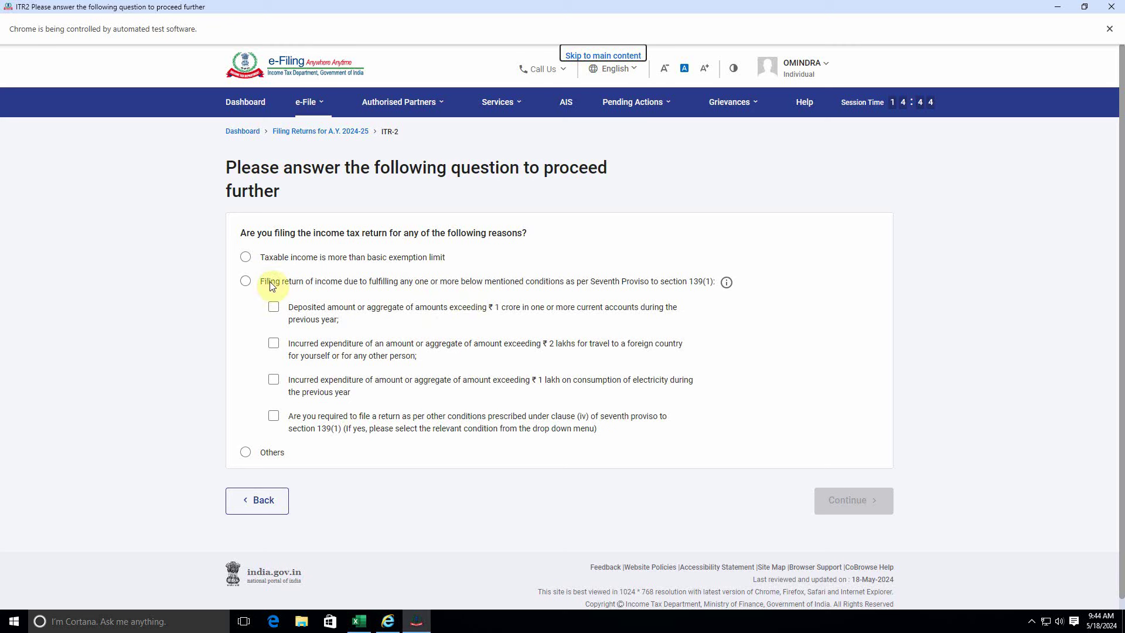
pyautogui.click(245, 257)
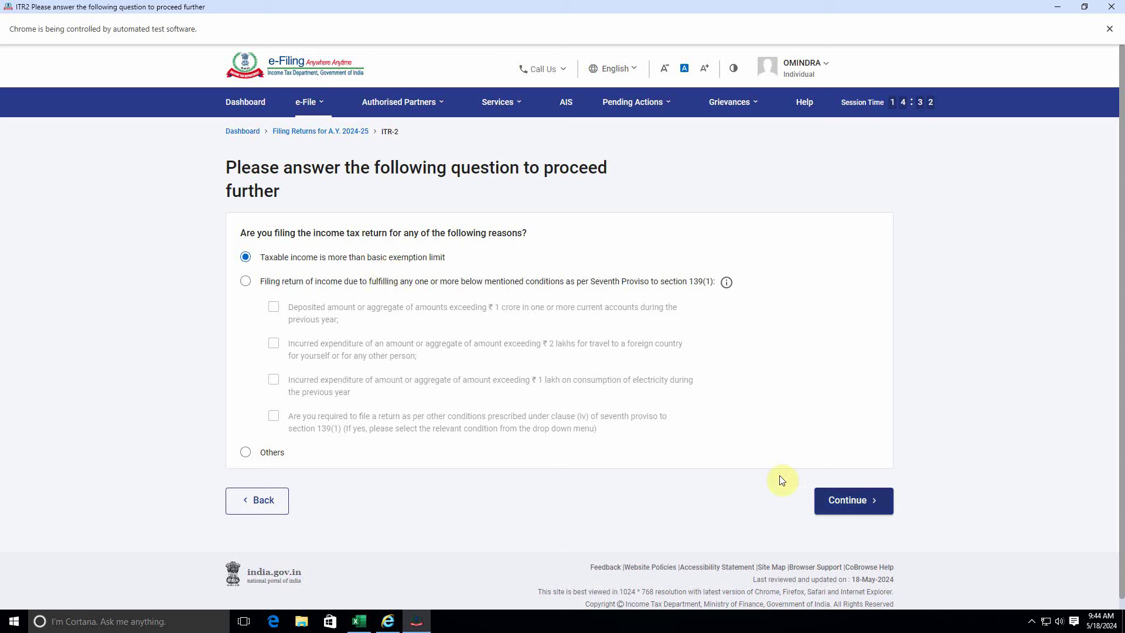
pyautogui.click(855, 500)
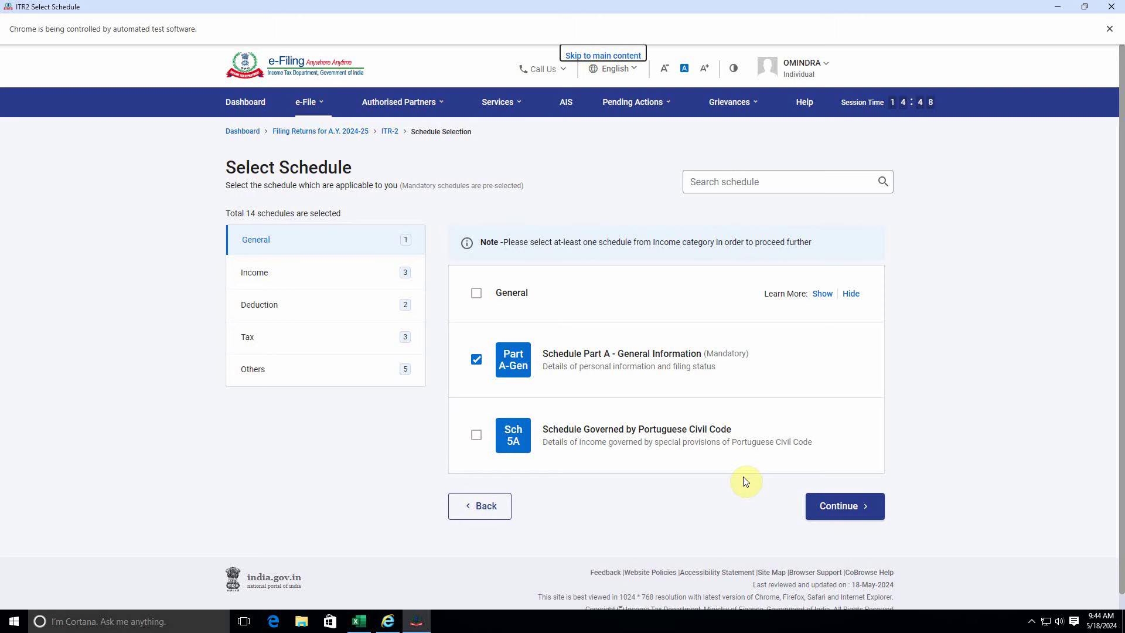
# Step: Accept the pre-selected schedules and go through the General Information and Salary Exemption questions, keeping No for opting out of the new tax regime
pyautogui.click(838, 505)
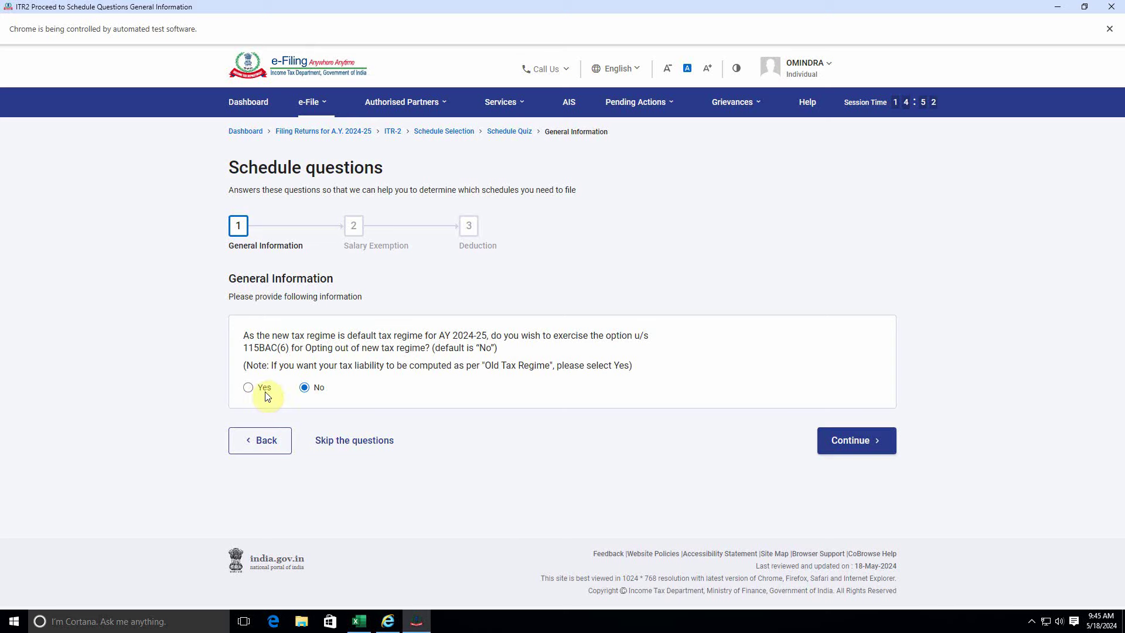
pyautogui.click(876, 449)
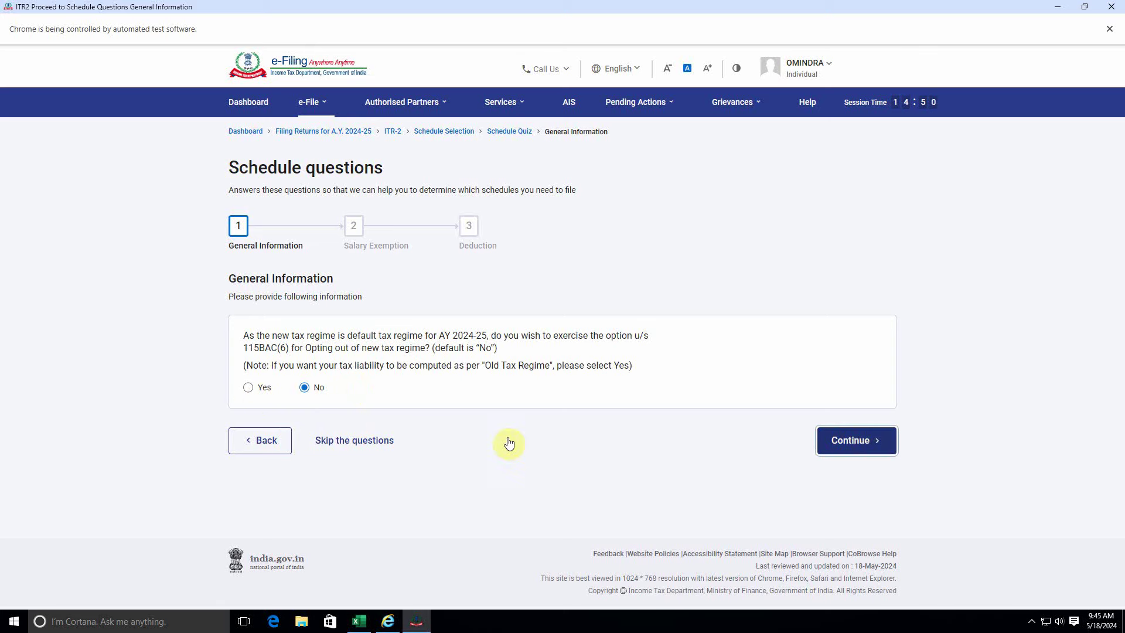
pyautogui.scroll(-3, 454, 410)
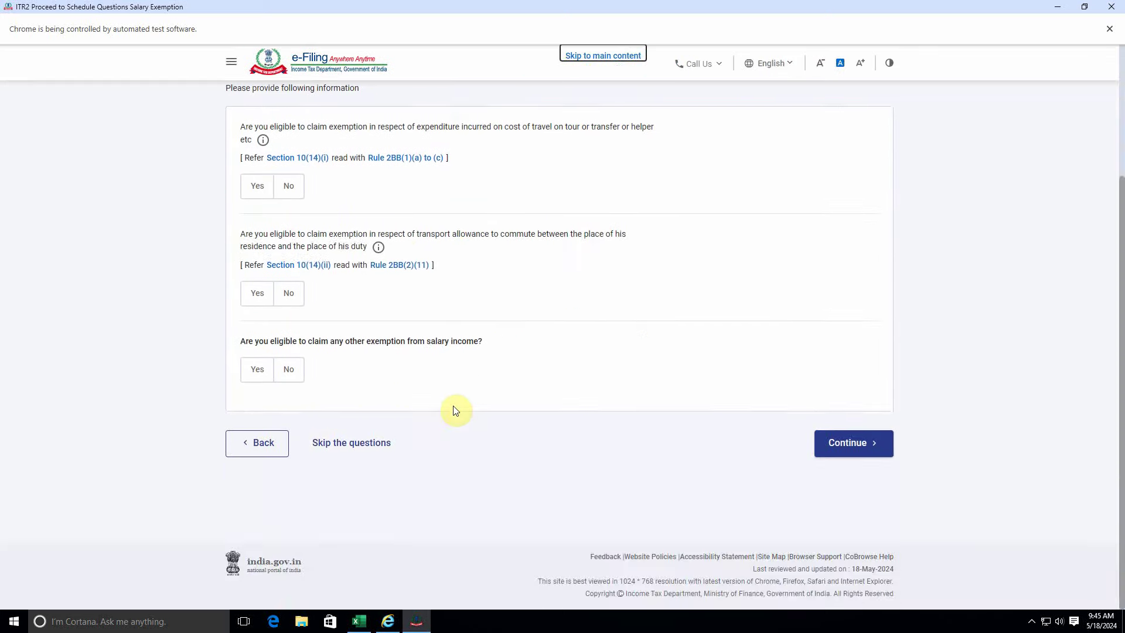
pyautogui.scroll(2, 456, 410)
pyautogui.scroll(1, 456, 410)
pyautogui.scroll(-4, 456, 410)
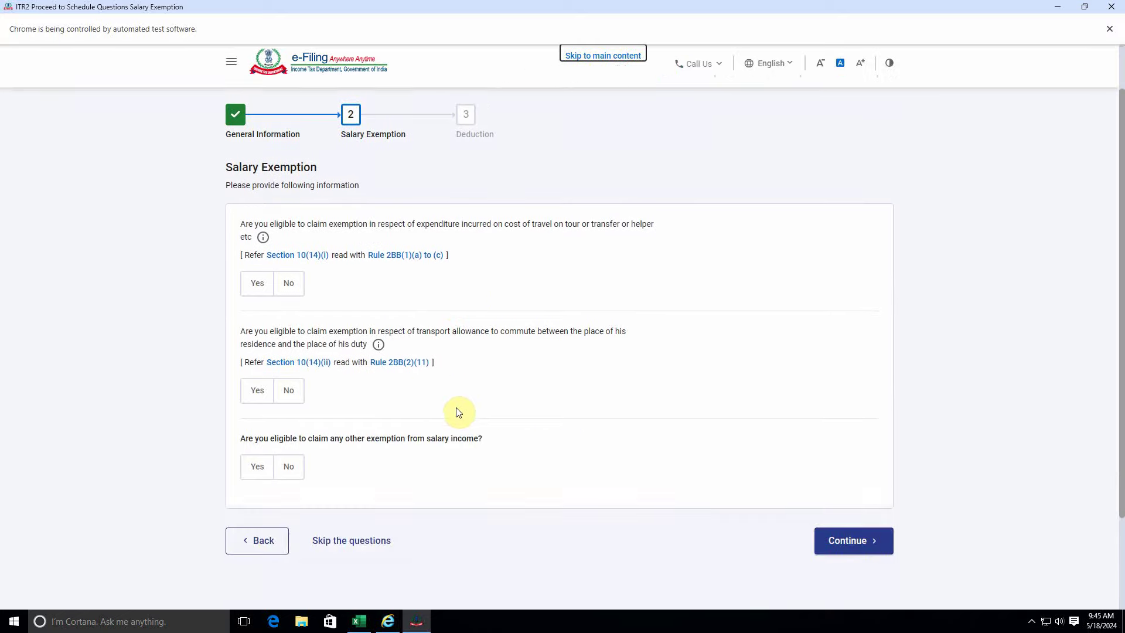
pyautogui.scroll(4, 457, 410)
pyautogui.scroll(-2, 459, 412)
pyautogui.scroll(-2, 459, 412)
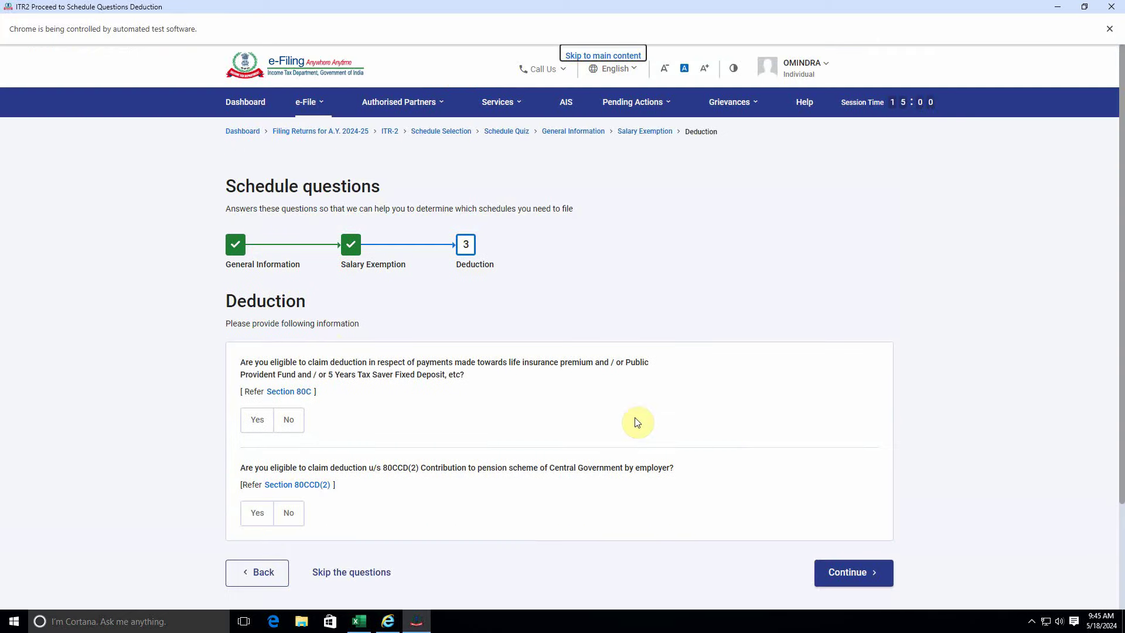
# Step: Continue past the Deduction questions without answering them and look through the schedules summary
pyautogui.scroll(-3, 460, 476)
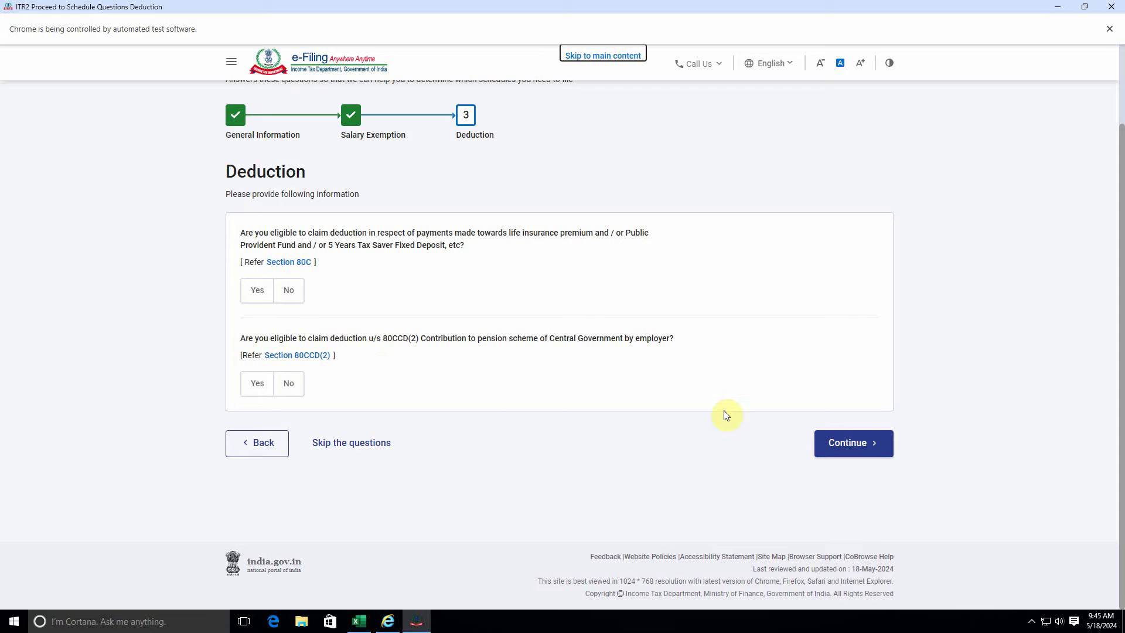
pyautogui.click(854, 443)
pyautogui.scroll(-10, 563, 394)
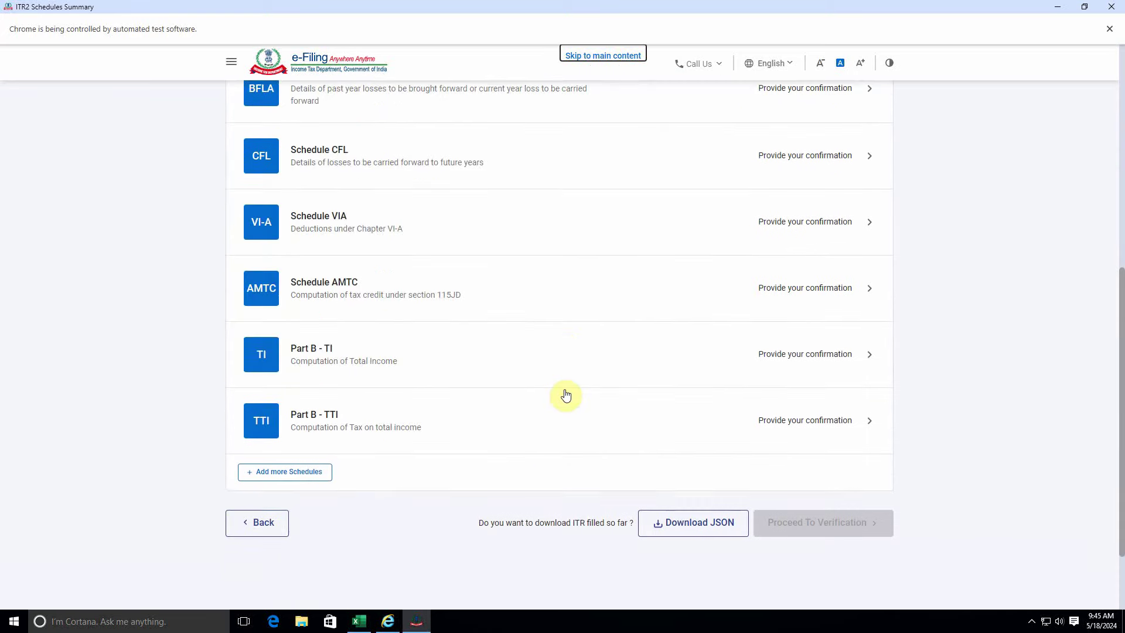
# Step: Go back to the filing reason question, clear all four seventh proviso conditions, and continue with taxable income above the basic exemption limit
pyautogui.click(255, 439)
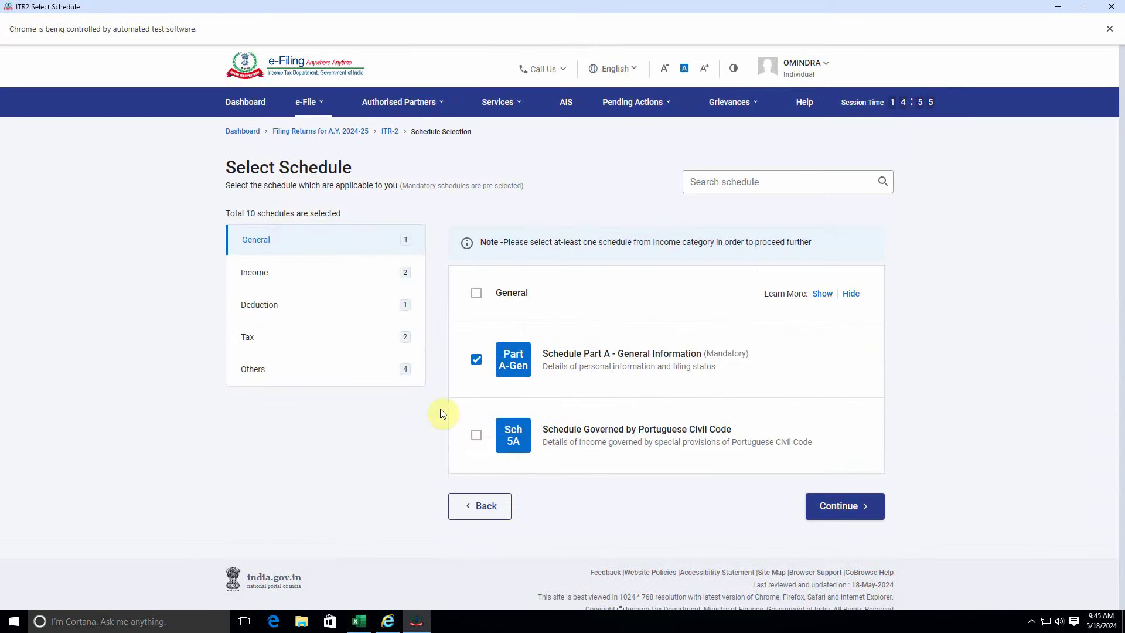
pyautogui.click(480, 505)
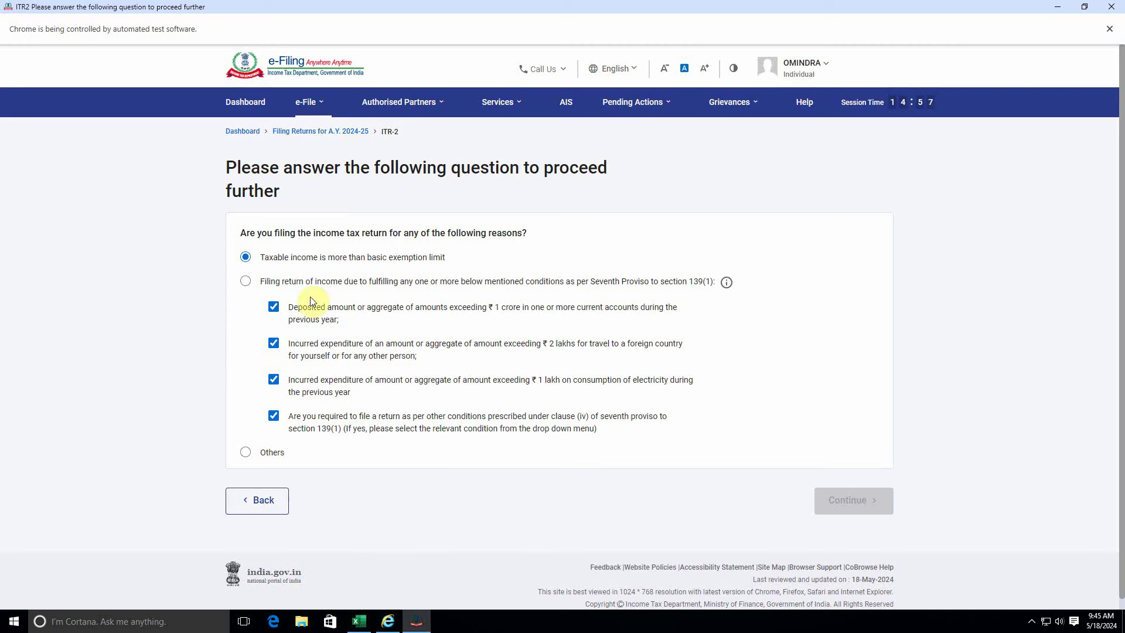
pyautogui.click(274, 307)
pyautogui.click(273, 344)
pyautogui.click(274, 380)
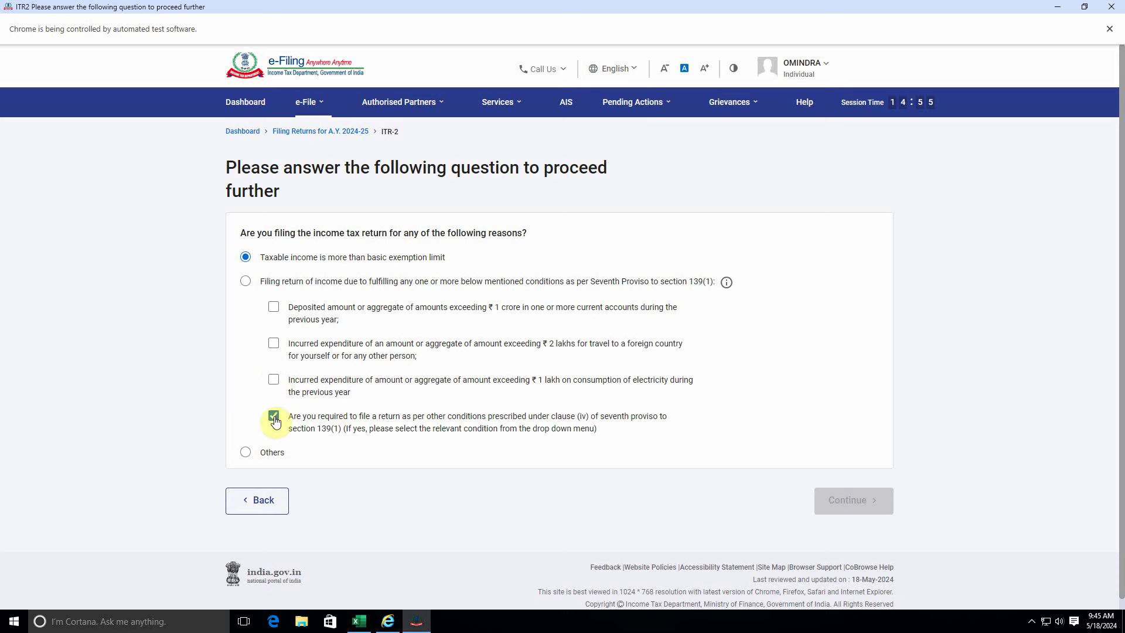
pyautogui.click(274, 416)
pyautogui.click(246, 282)
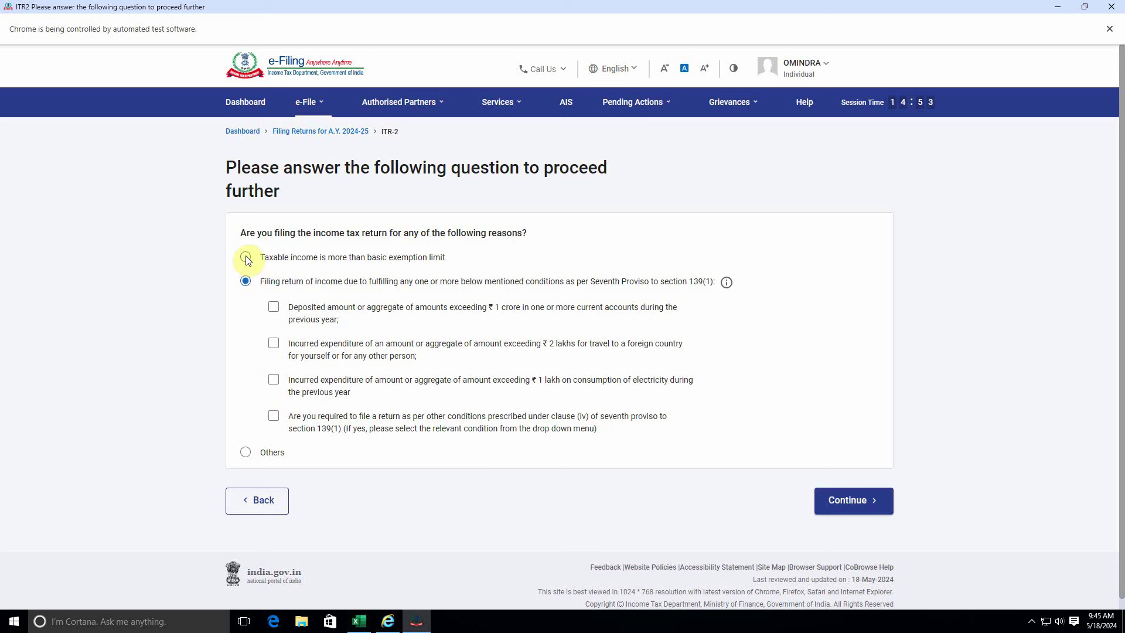
pyautogui.click(246, 258)
pyautogui.click(849, 500)
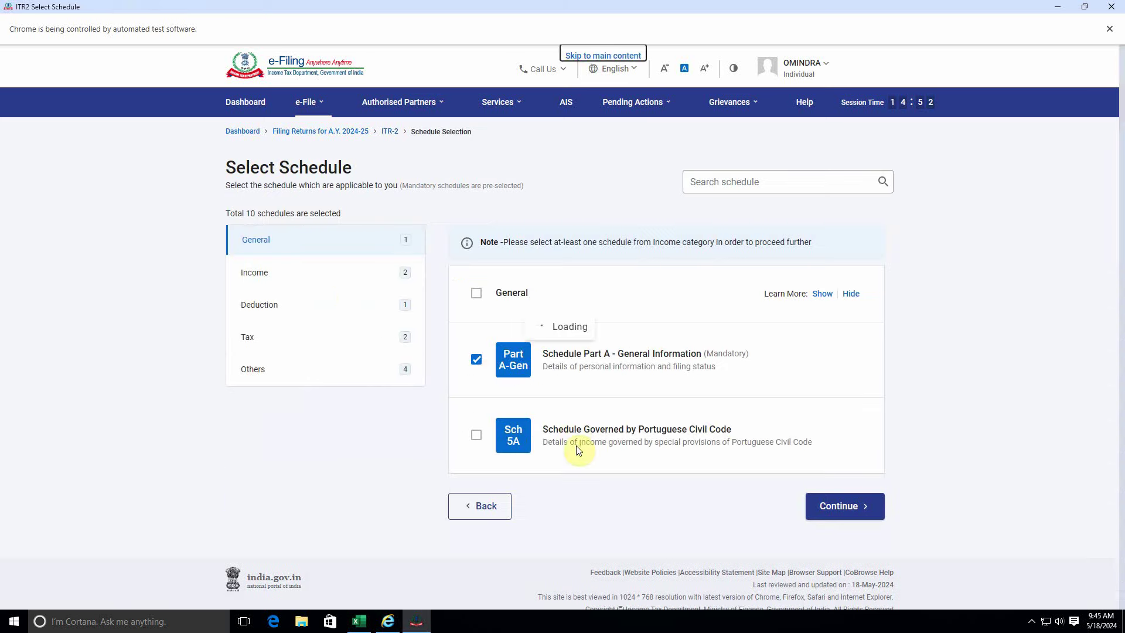
# Step: Add Schedule Capital Gains and Schedule VDA to the selected income schedules, keeping Schedule Salary included
pyautogui.click(307, 275)
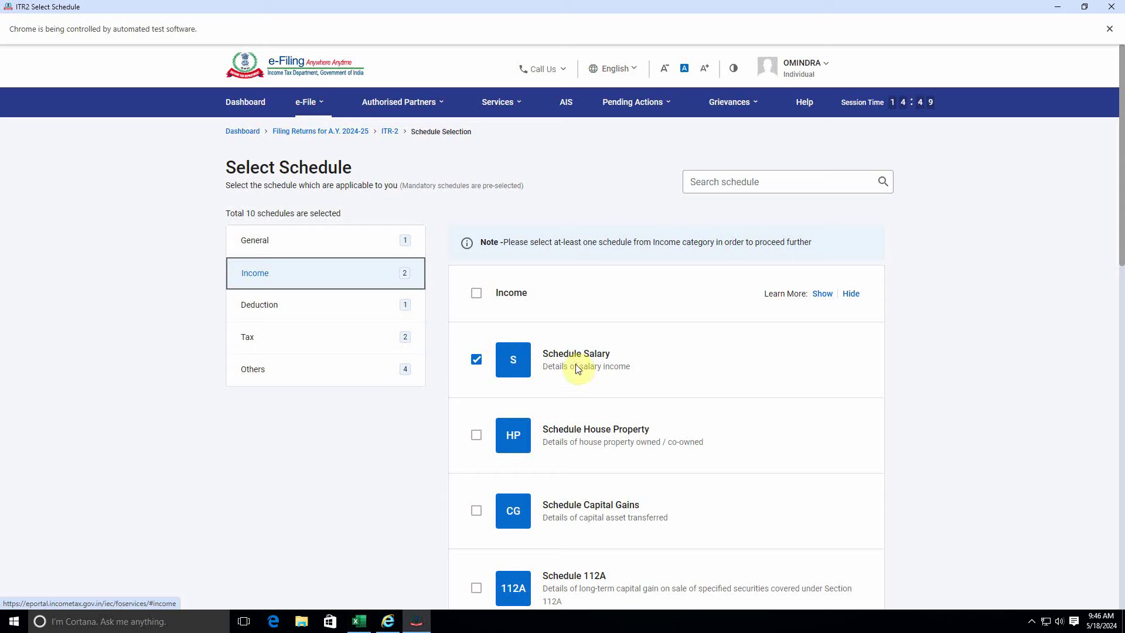
pyautogui.scroll(-3, 610, 369)
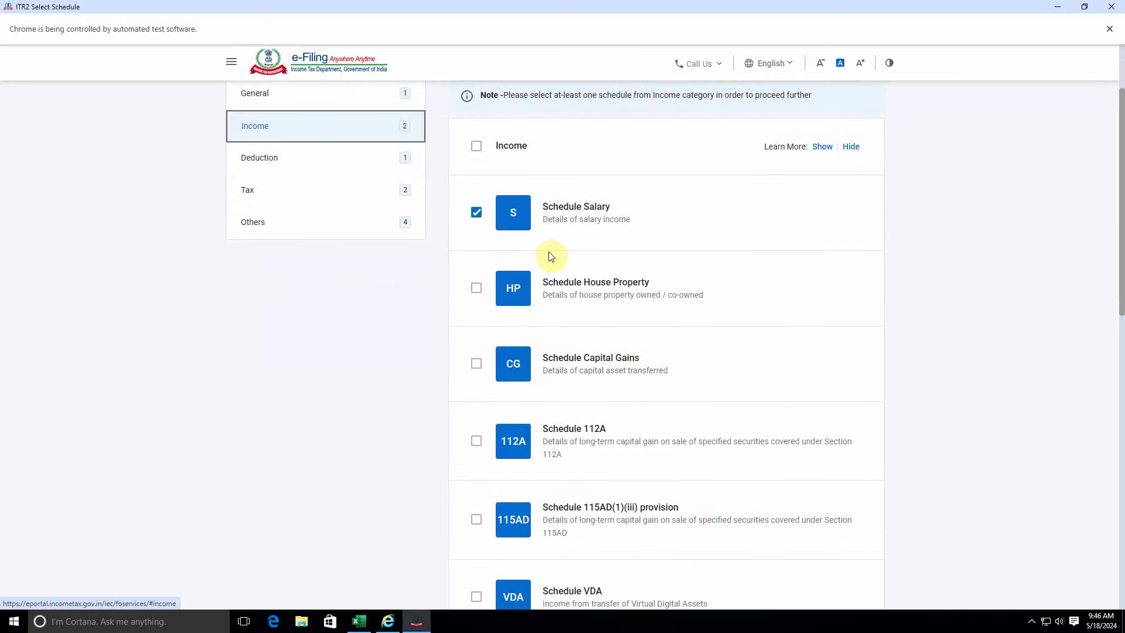
pyautogui.click(477, 214)
pyautogui.click(479, 217)
pyautogui.scroll(-2, 536, 281)
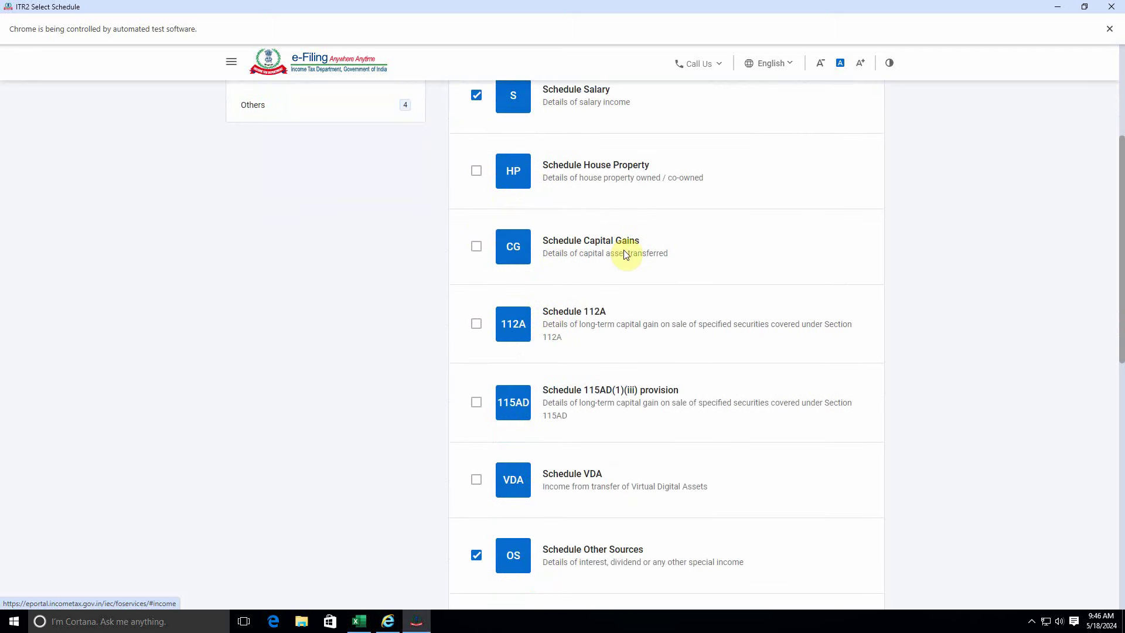
pyautogui.click(477, 246)
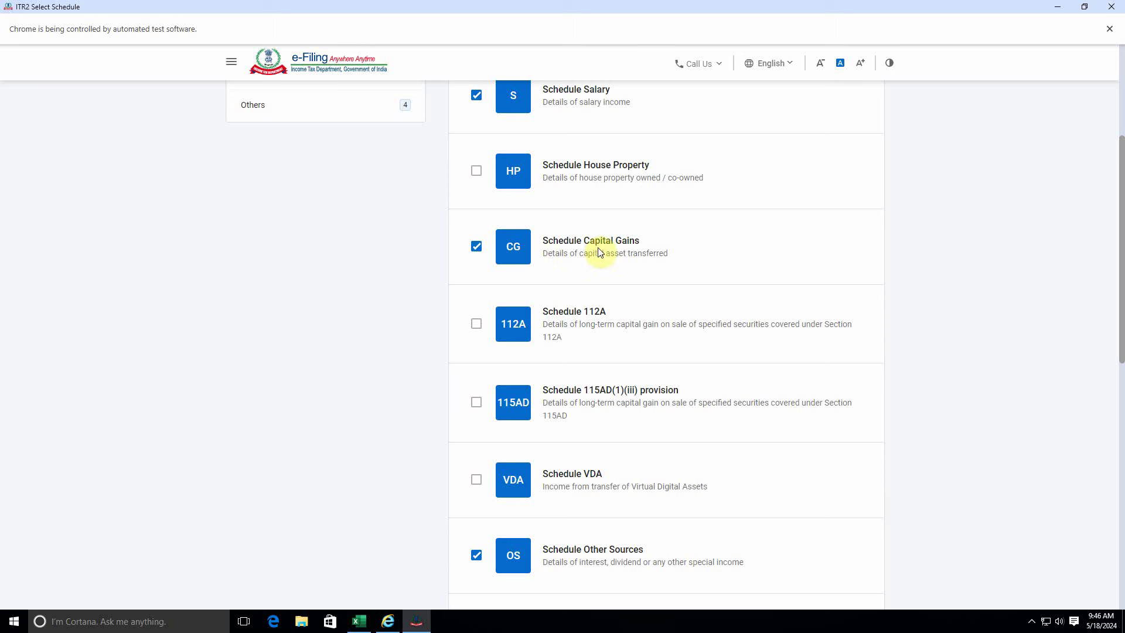
pyautogui.click(477, 480)
pyautogui.scroll(-5, 610, 490)
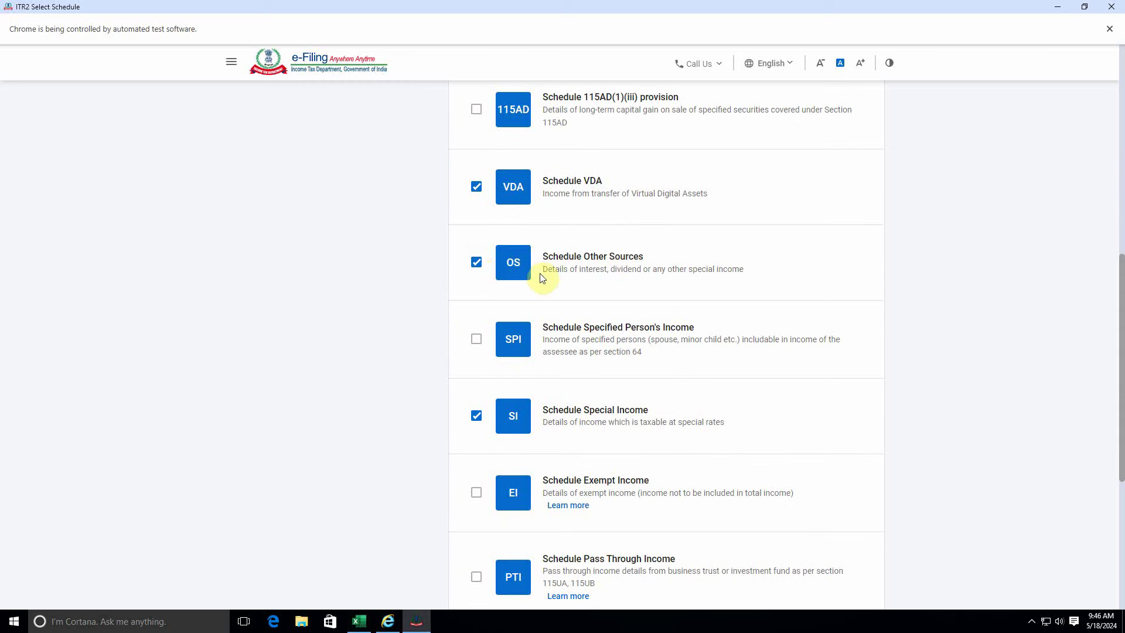
pyautogui.scroll(-2, 542, 278)
pyautogui.scroll(-4, 615, 296)
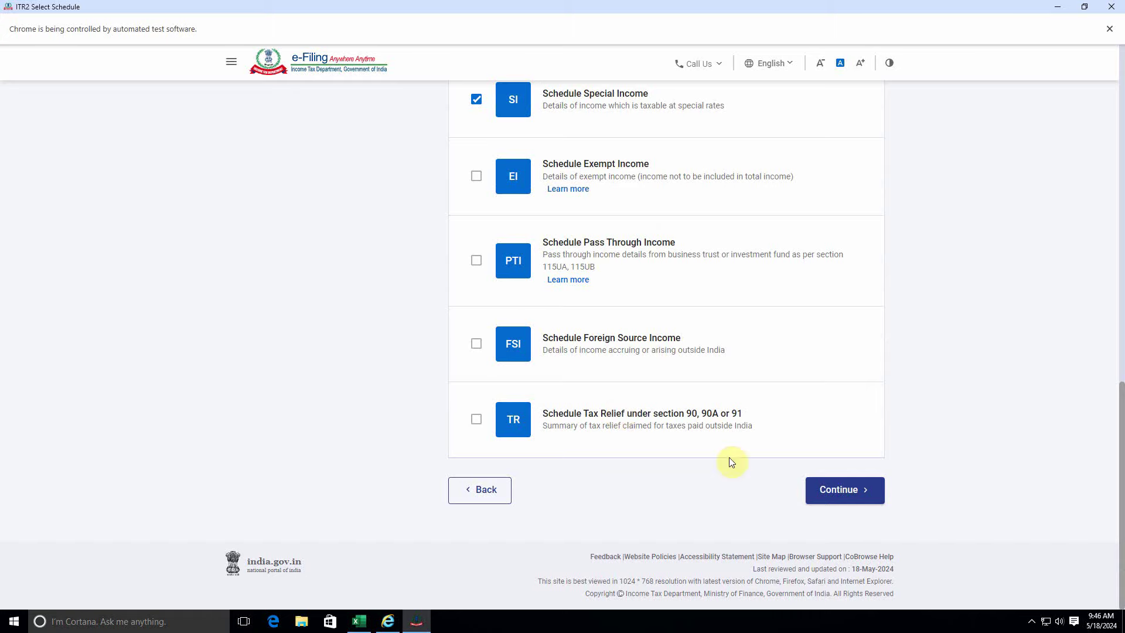
# Step: Confirm the schedule selection and answer the General Information question with No for opting out of the new tax regime
pyautogui.click(820, 488)
pyautogui.click(693, 396)
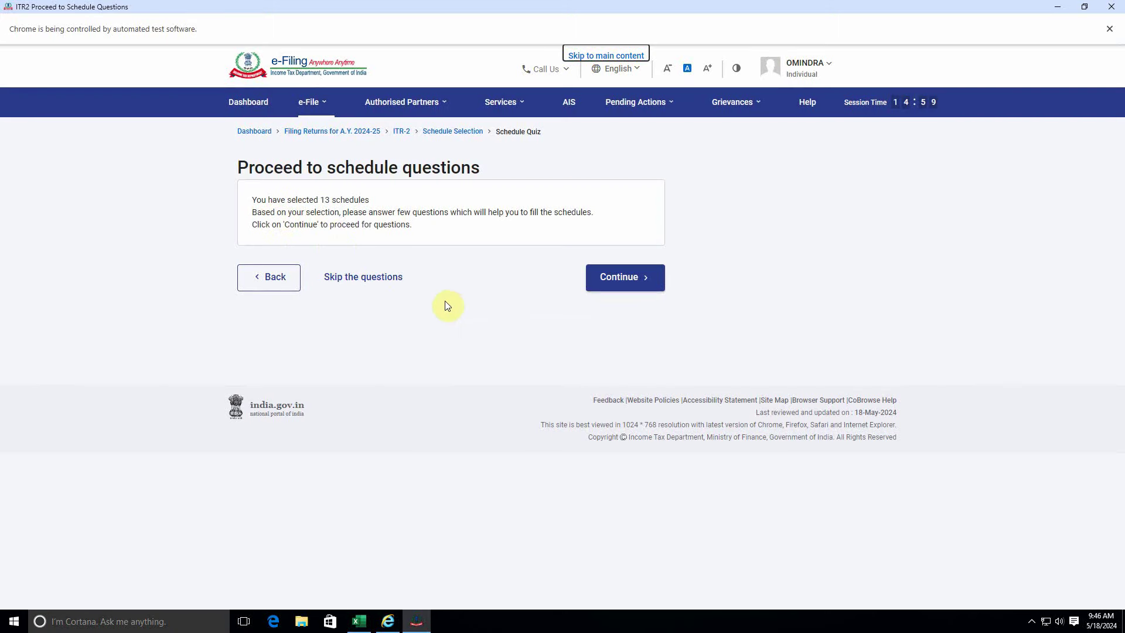
pyautogui.click(623, 277)
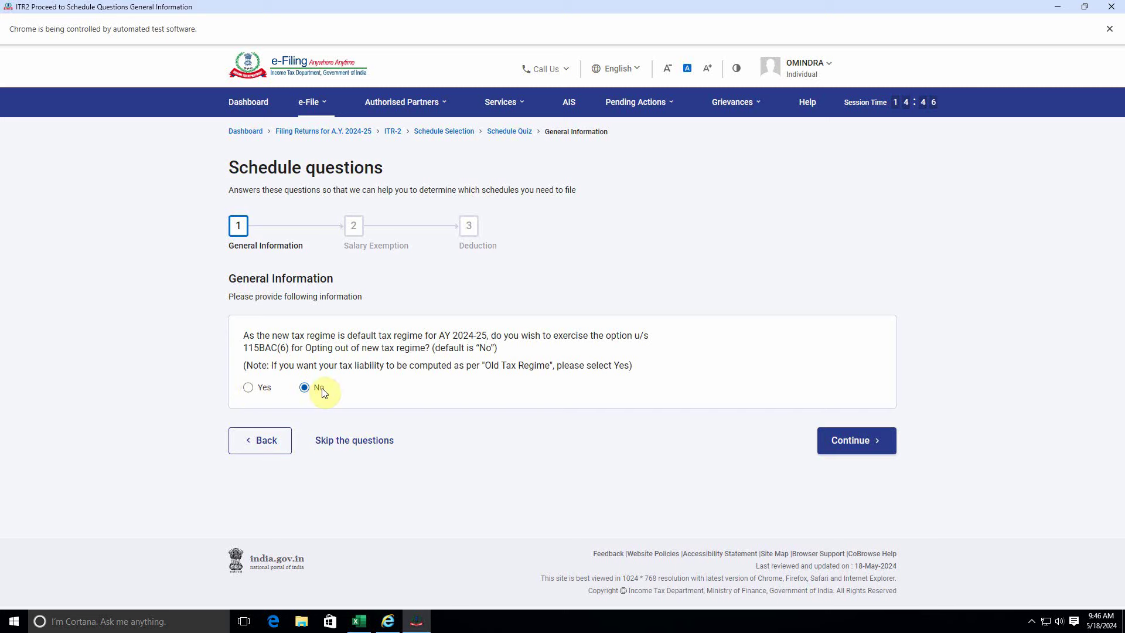
pyautogui.click(860, 442)
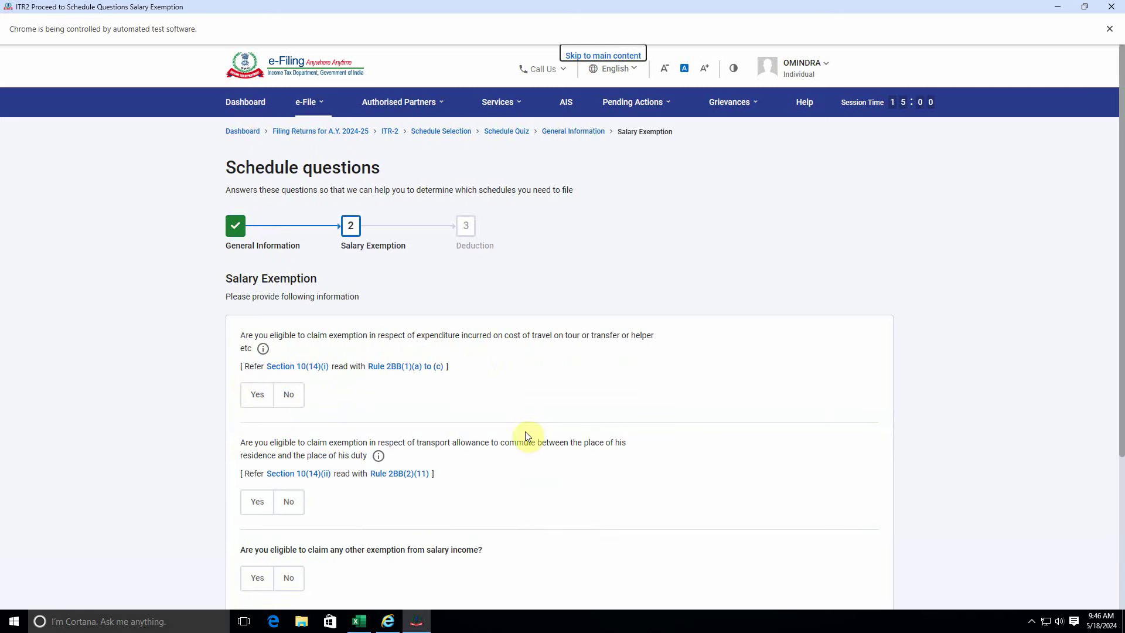
# Step: Continue past the Salary Exemption and Deduction questions to the schedules summary, leaving all of them unanswered
pyautogui.scroll(-4, 475, 365)
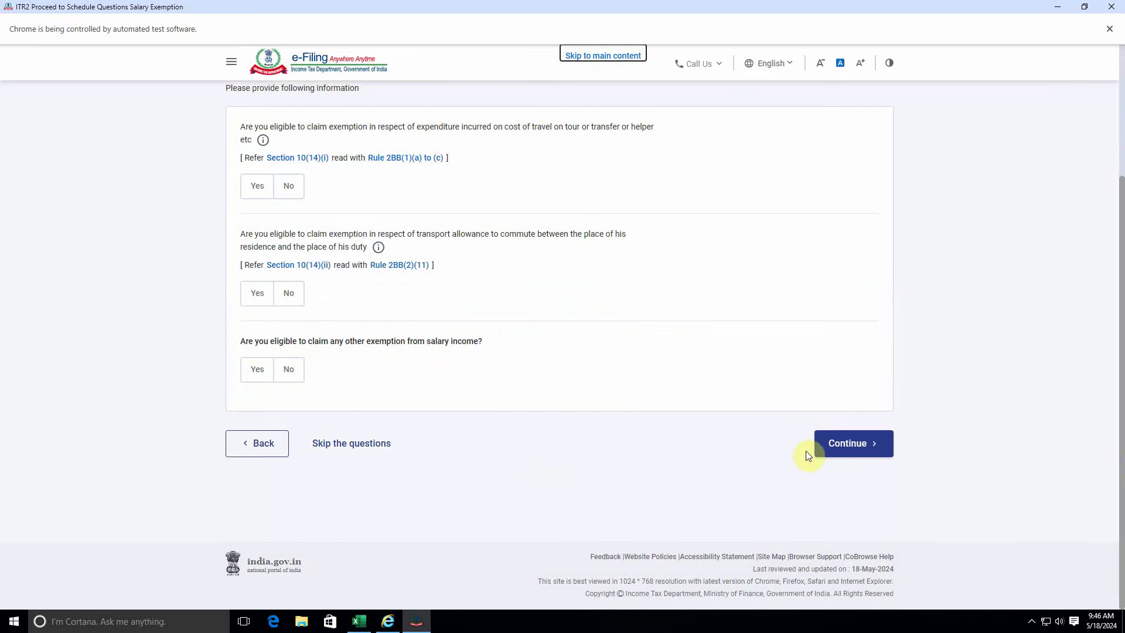
pyautogui.click(821, 446)
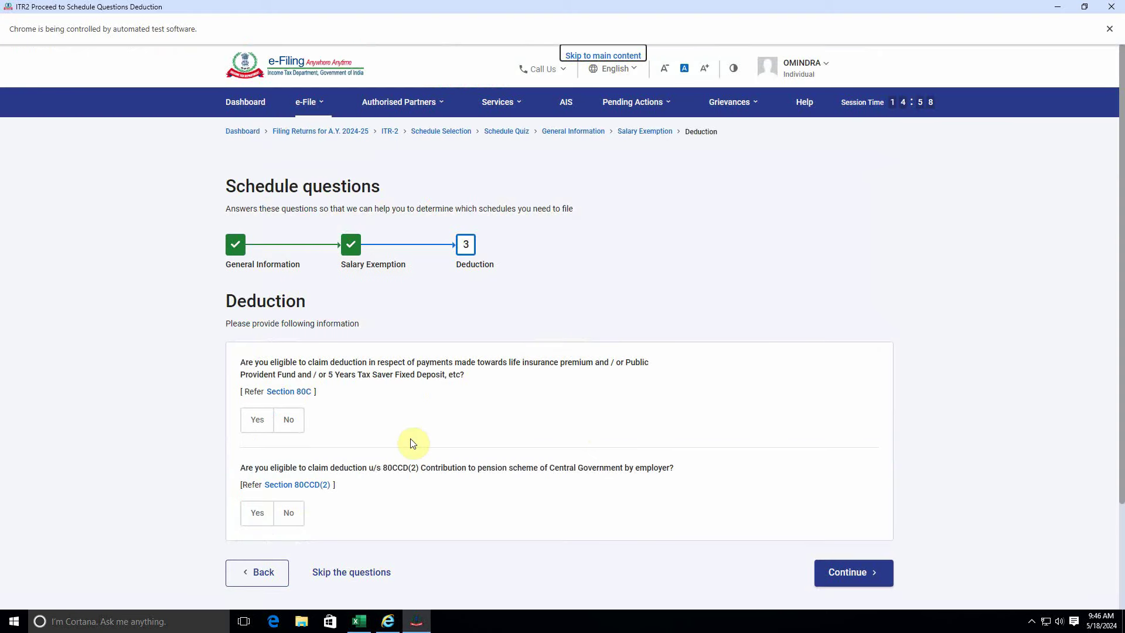
pyautogui.scroll(-2, 377, 498)
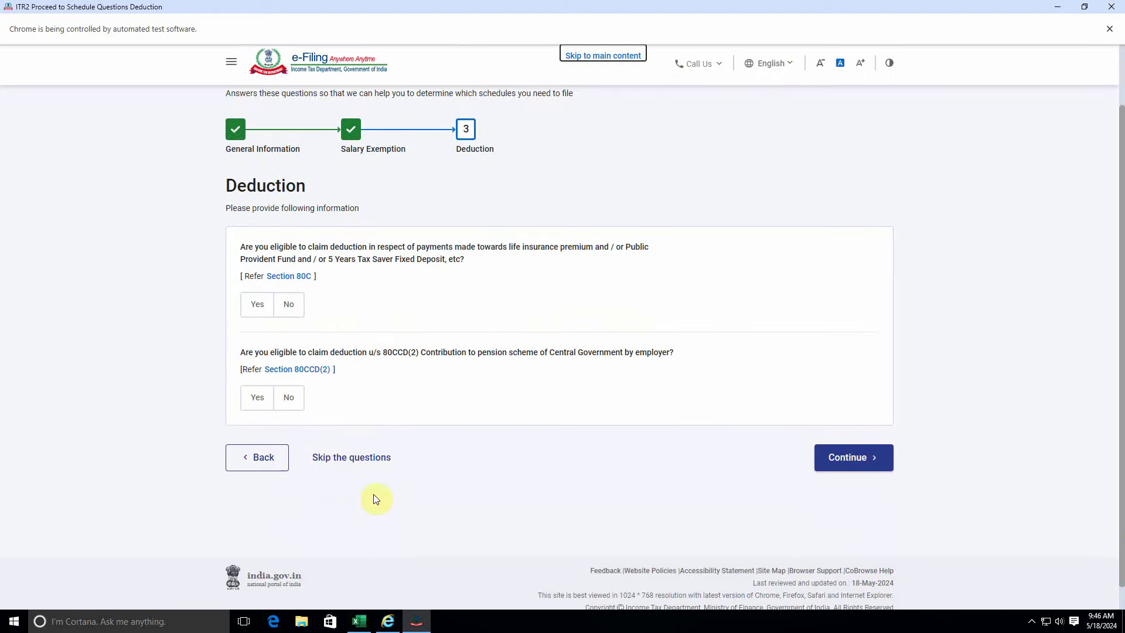
pyautogui.scroll(2, 388, 402)
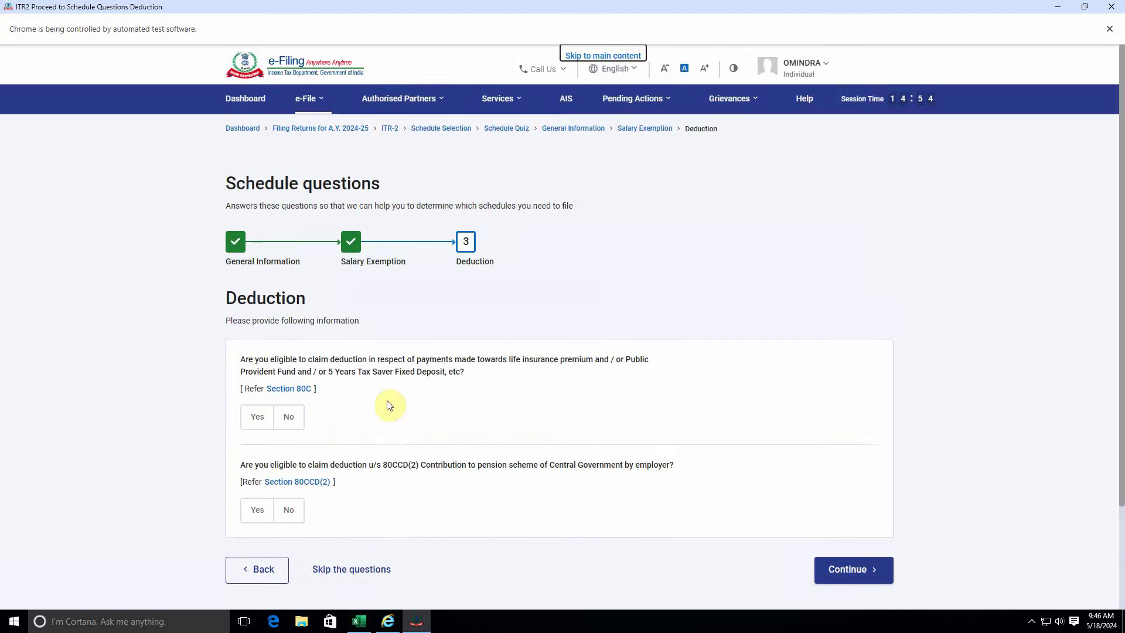
pyautogui.scroll(-2, 395, 428)
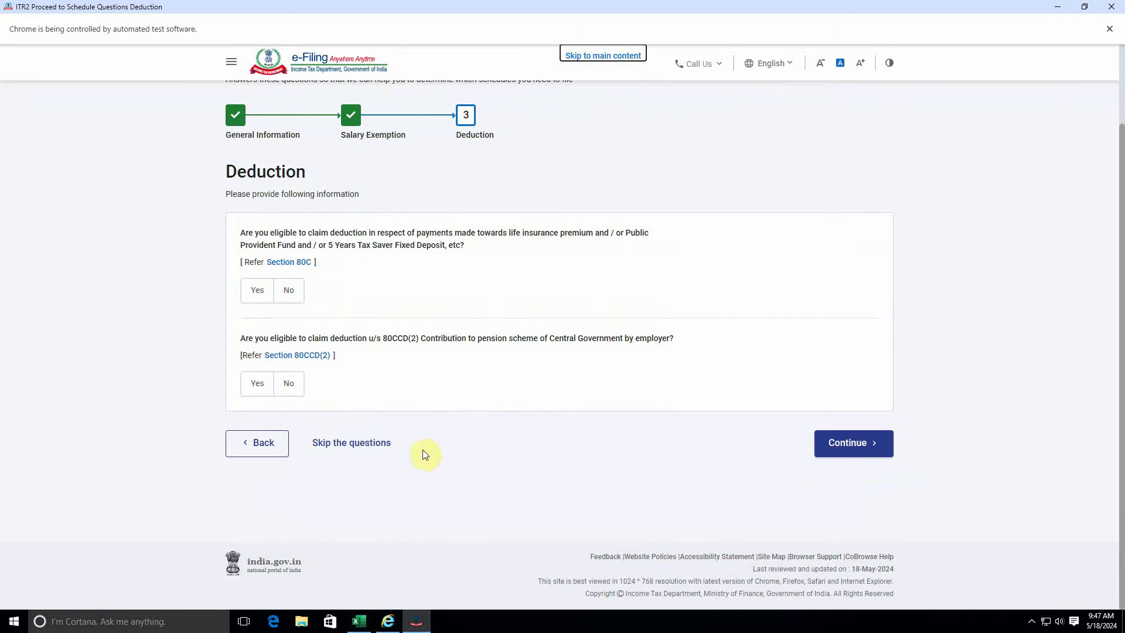
pyautogui.click(844, 443)
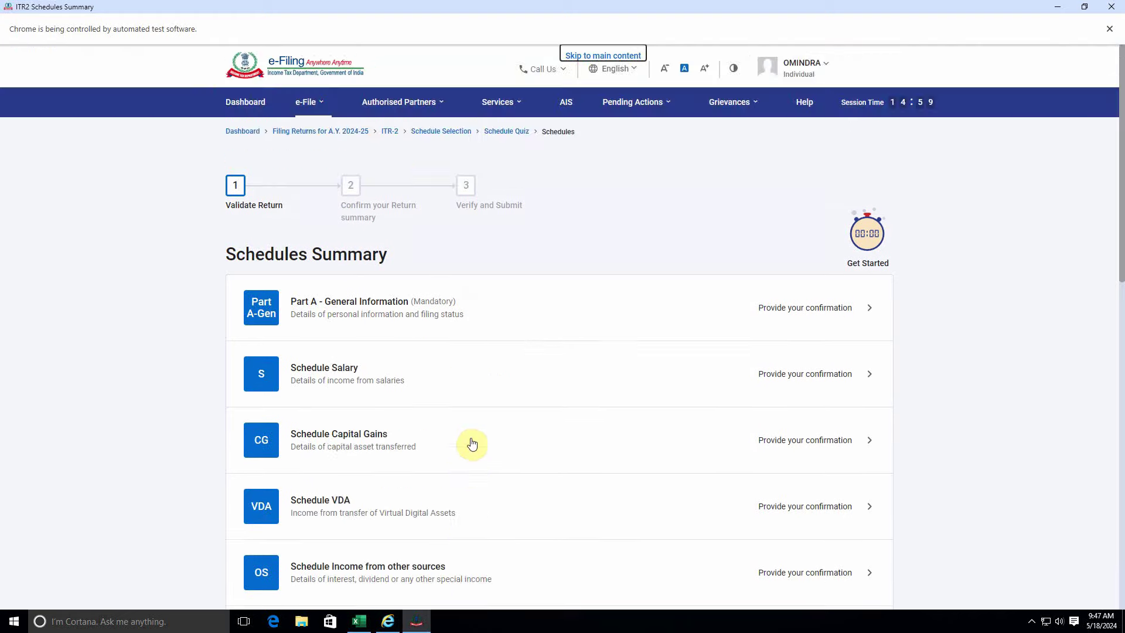
# Step: Look through the schedules summary, then open Part A - General Information and expand its Filing Status section
pyautogui.scroll(-3, 472, 444)
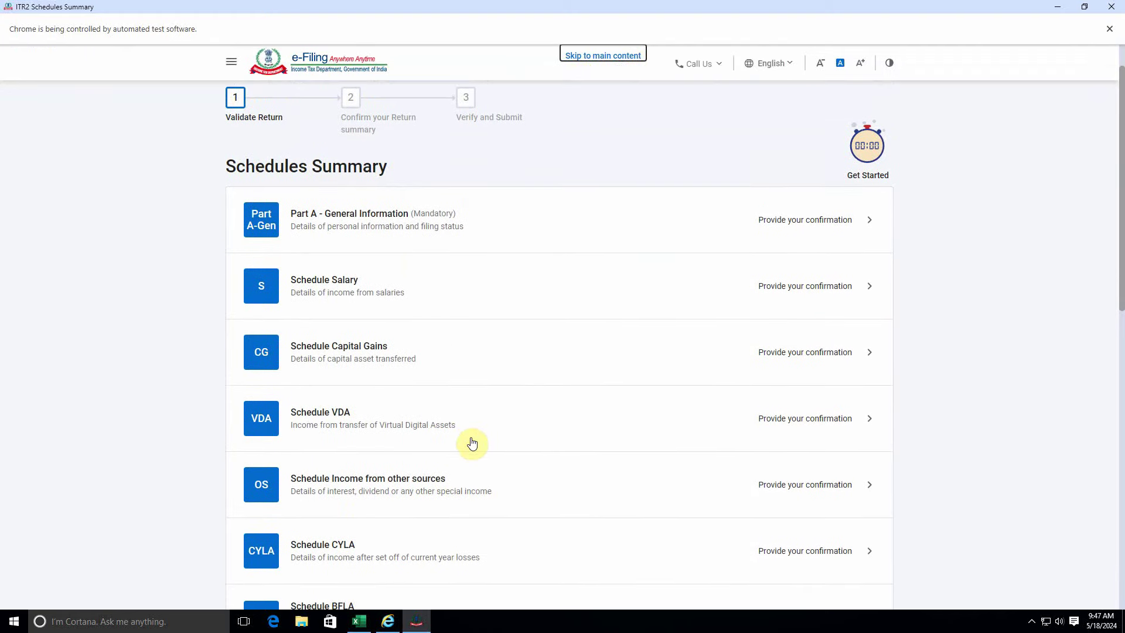
pyautogui.scroll(-5, 473, 443)
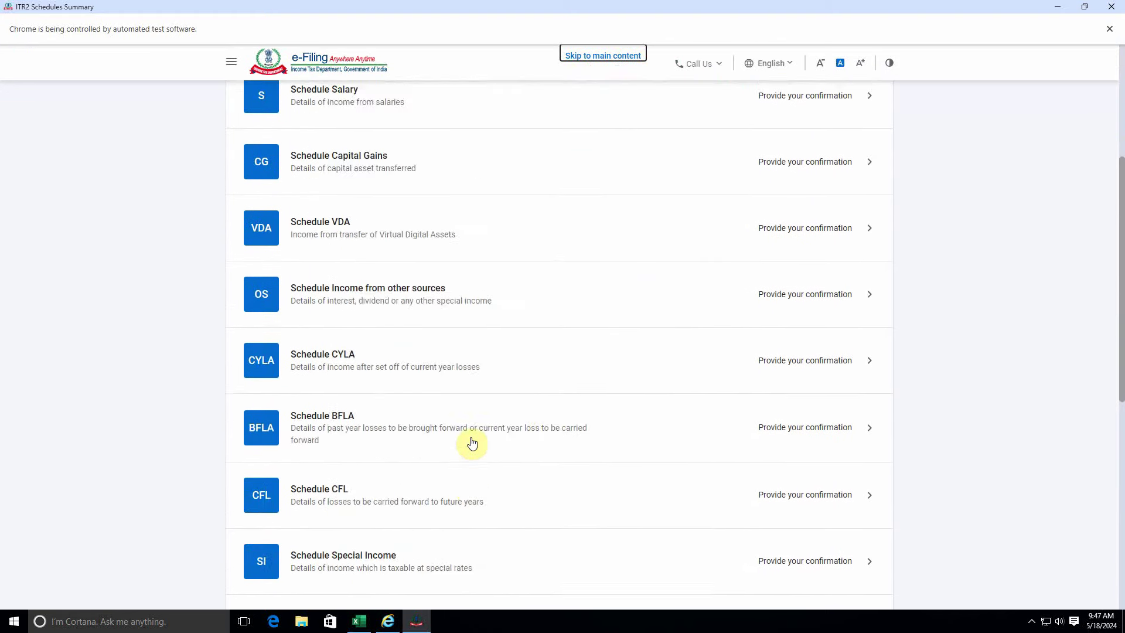
pyautogui.scroll(5, 472, 443)
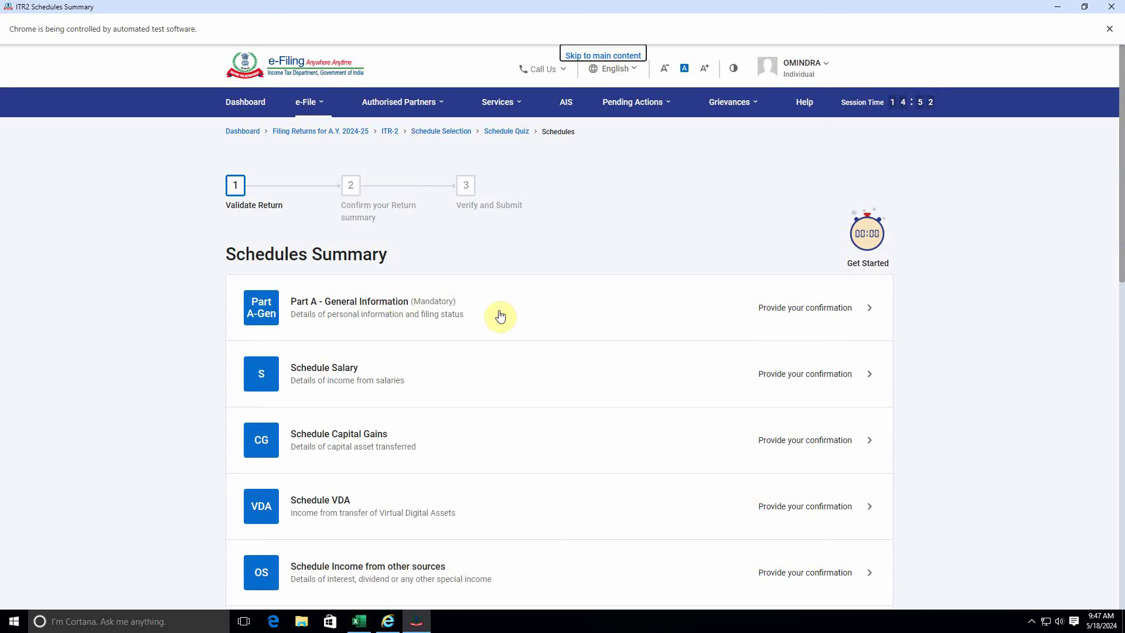
pyautogui.click(489, 313)
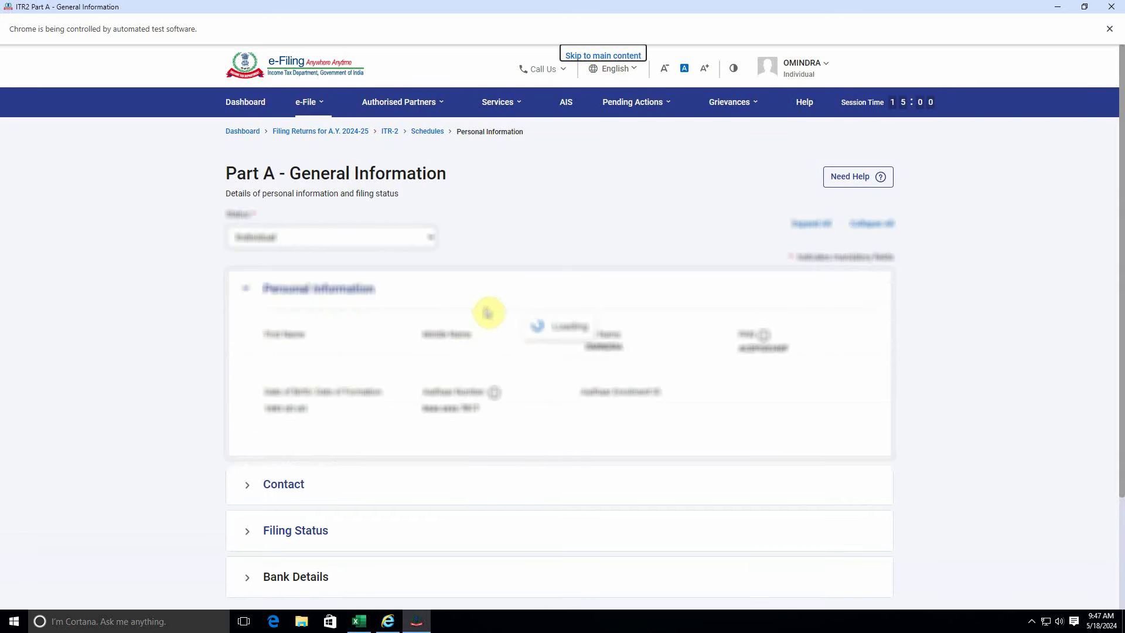
pyautogui.scroll(-3, 387, 385)
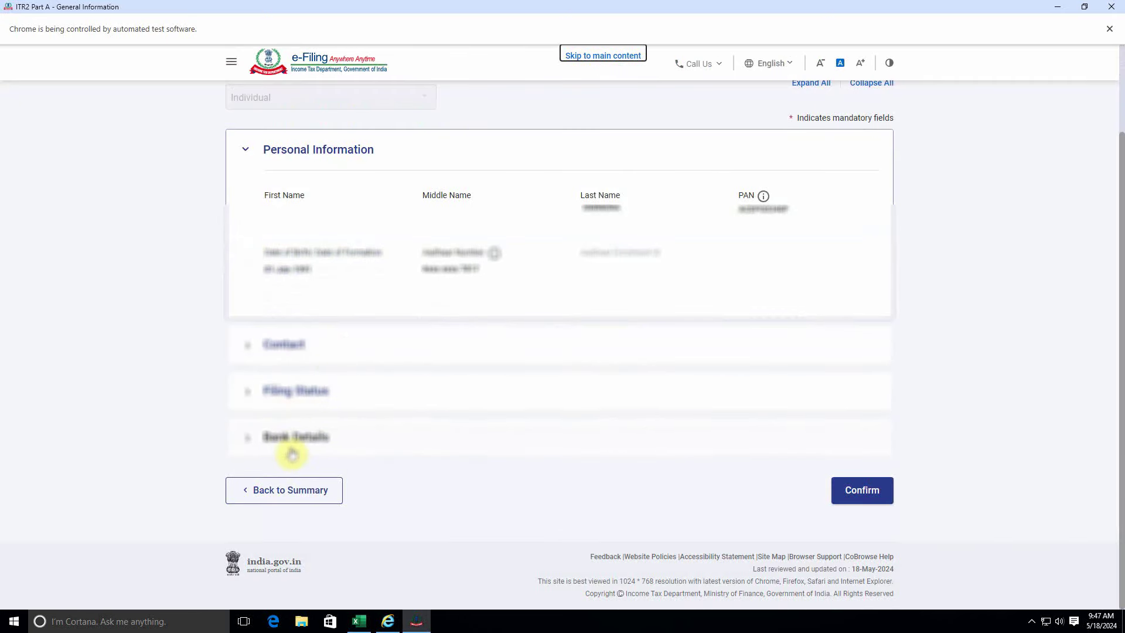
pyautogui.click(325, 398)
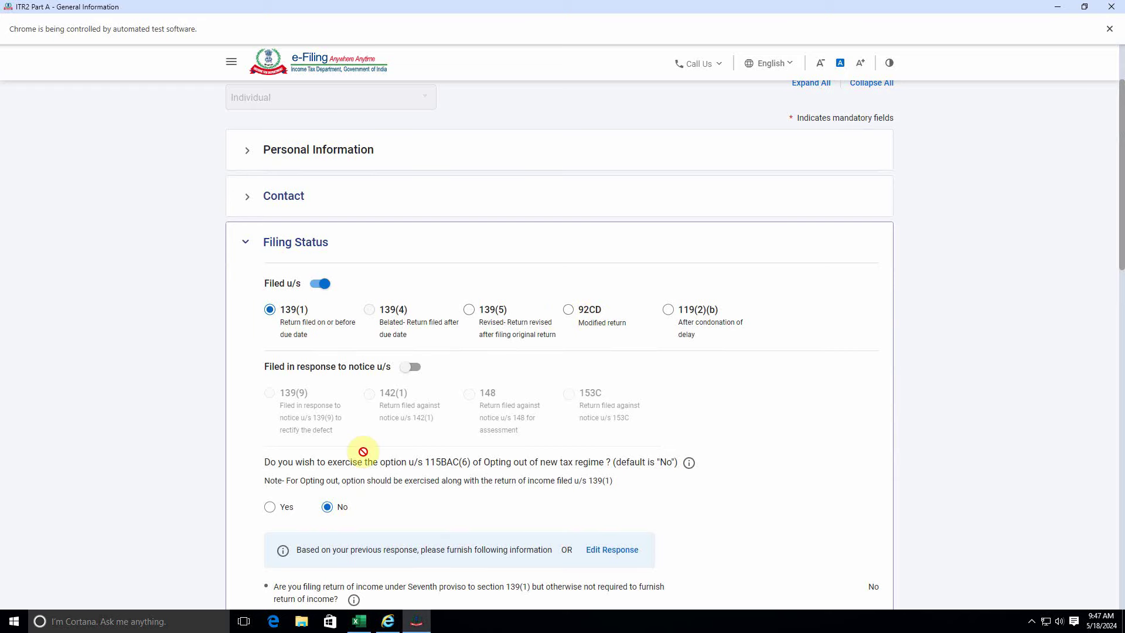
# Step: Set the residential status to Resident with the condition of being in India for 182 days or more during the previous year [section 6(1)(a)]
pyautogui.scroll(-3, 361, 433)
pyautogui.scroll(-2, 369, 369)
pyautogui.scroll(-4, 356, 389)
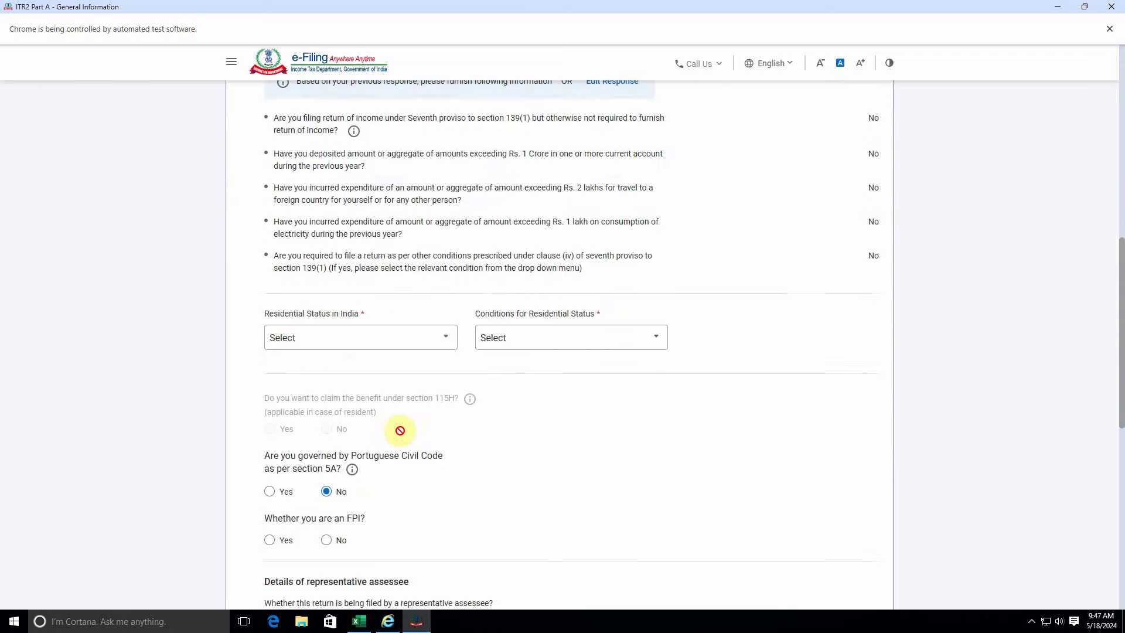
pyautogui.click(349, 290)
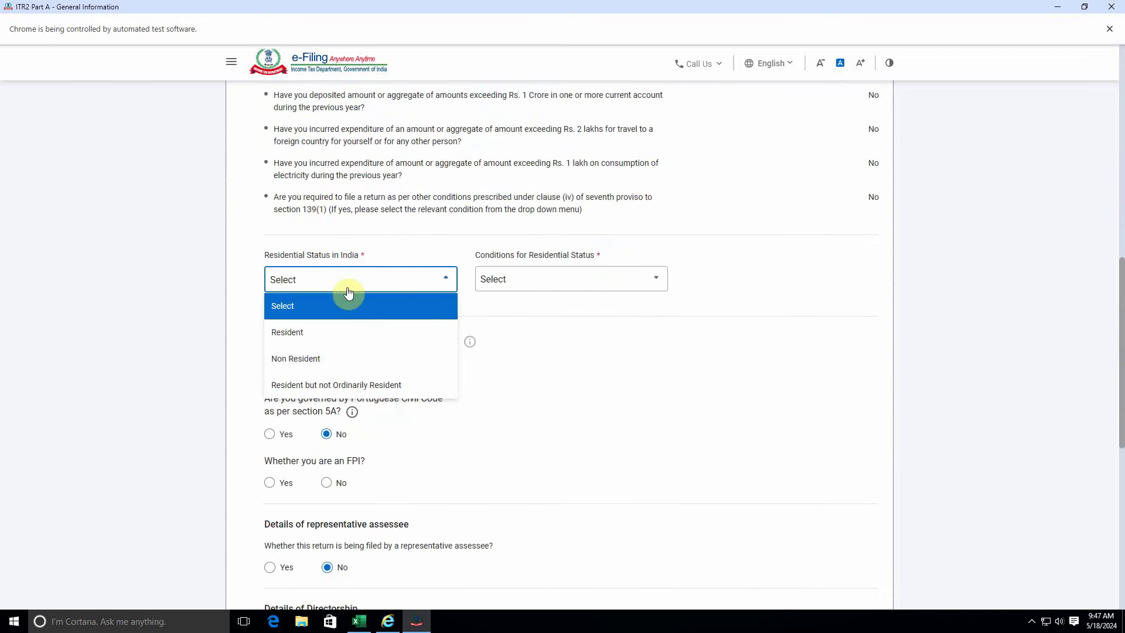
pyautogui.click(322, 332)
pyautogui.click(545, 281)
pyautogui.click(543, 341)
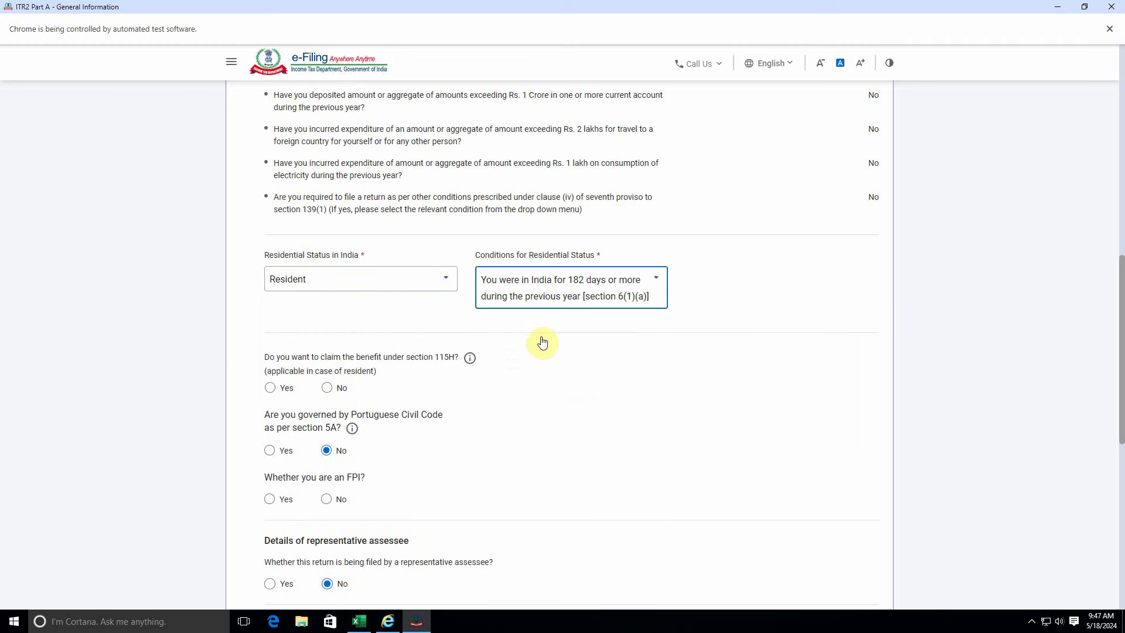
# Step: Answer No to the section 115H benefit, FPI, company directorship and unlisted equity shares questions in Filing Status
pyautogui.scroll(-4, 533, 445)
pyautogui.scroll(1, 532, 448)
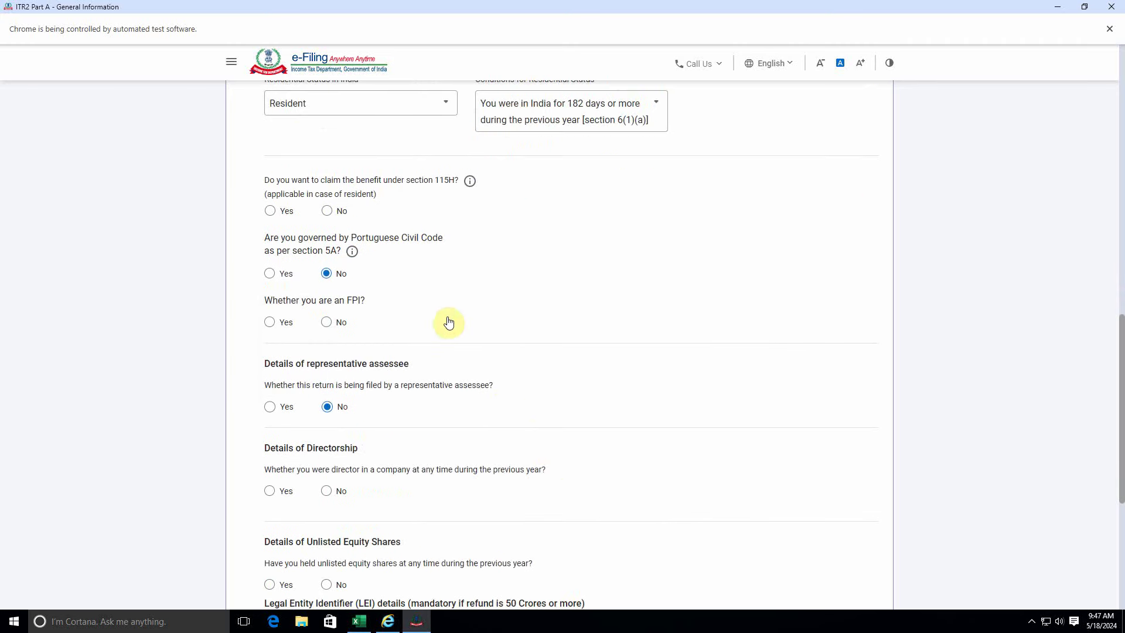
pyautogui.click(327, 211)
pyautogui.click(326, 323)
pyautogui.scroll(-3, 350, 391)
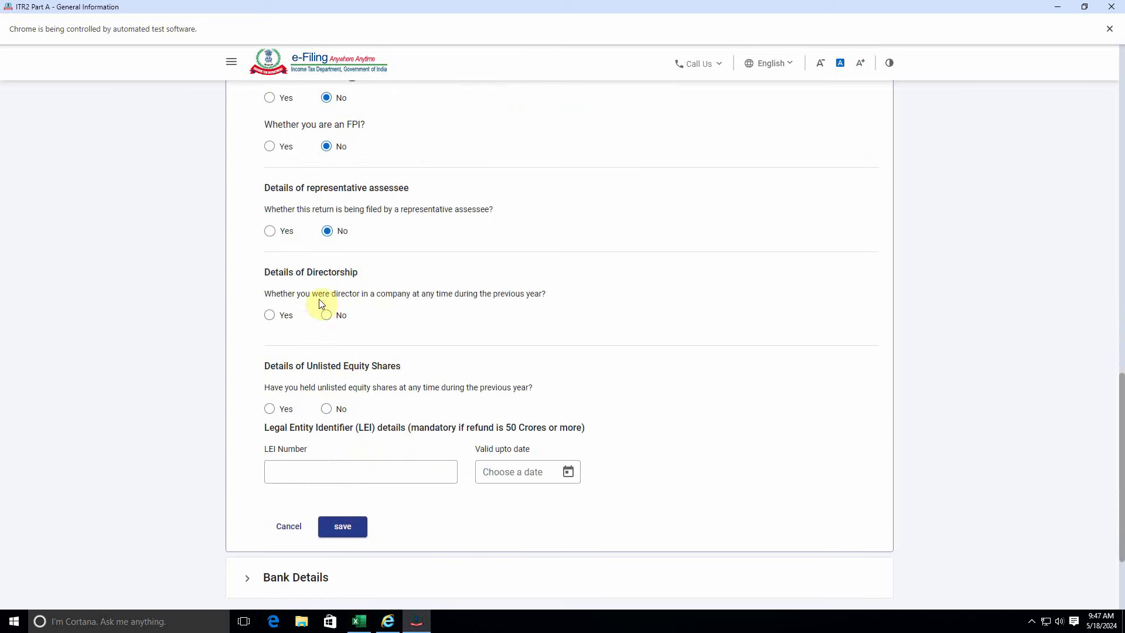
pyautogui.click(326, 316)
pyautogui.click(327, 409)
# Step: Save the Filing Status section without LEI details and confirm Part A - General Information
pyautogui.scroll(-3, 328, 413)
pyautogui.click(345, 387)
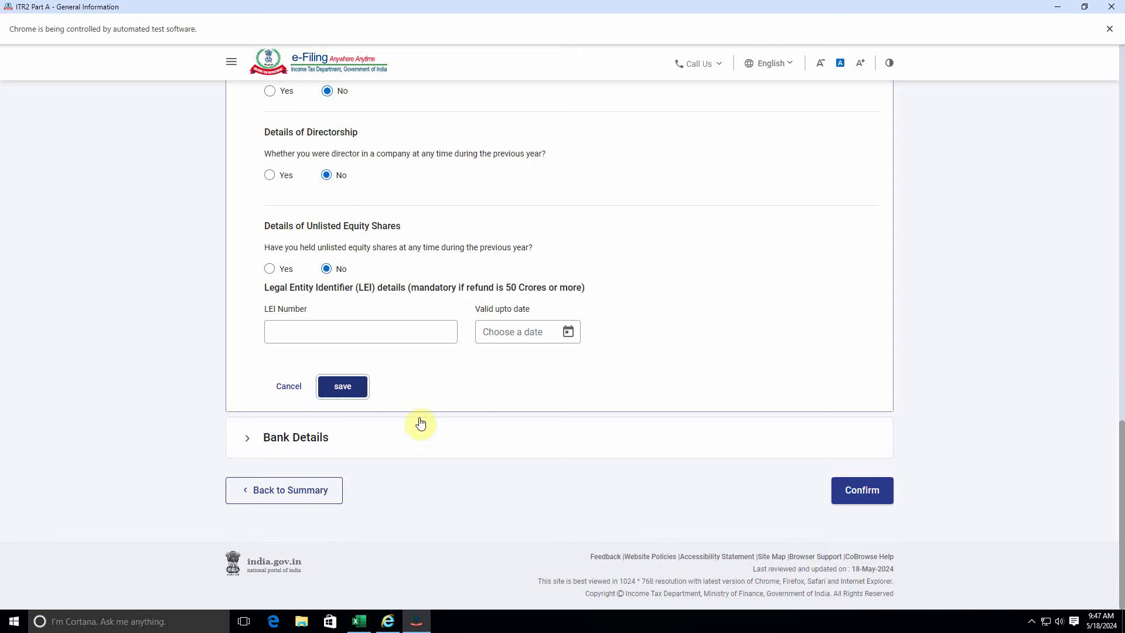
pyautogui.click(865, 482)
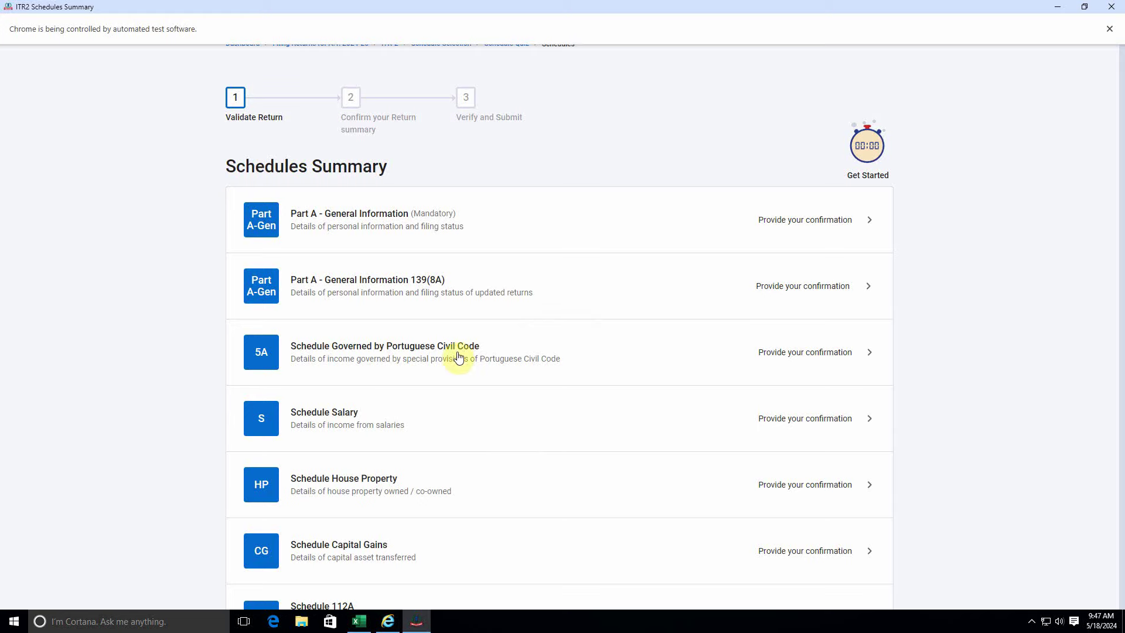
# Step: Open Schedule Salary and confirm it without adding any employer or salary details
pyautogui.scroll(-2, 592, 252)
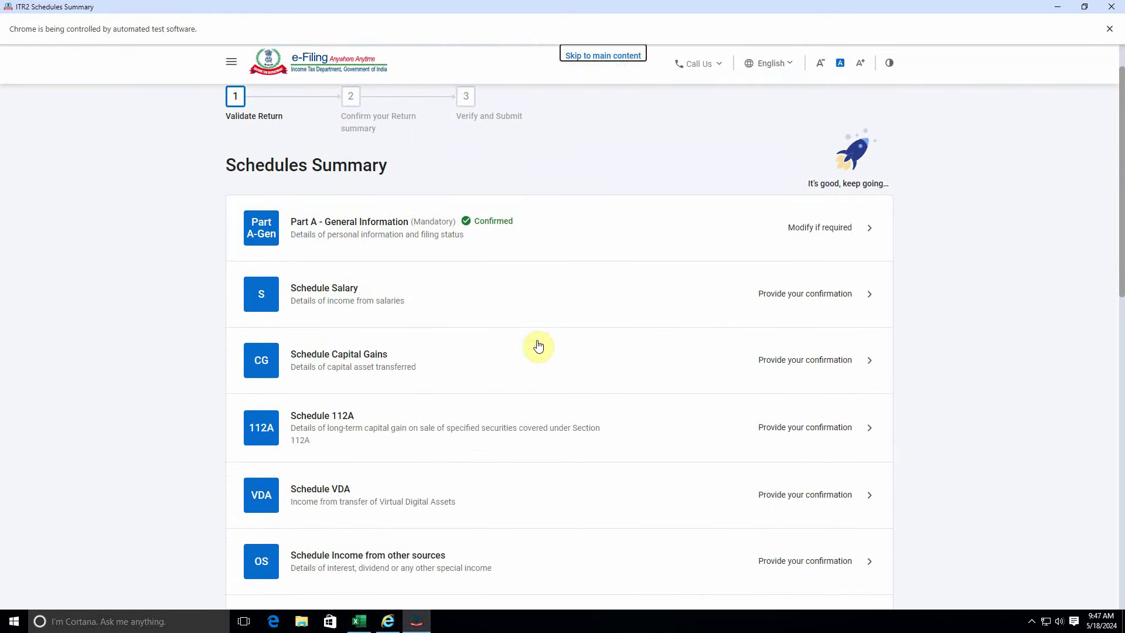
pyautogui.click(508, 294)
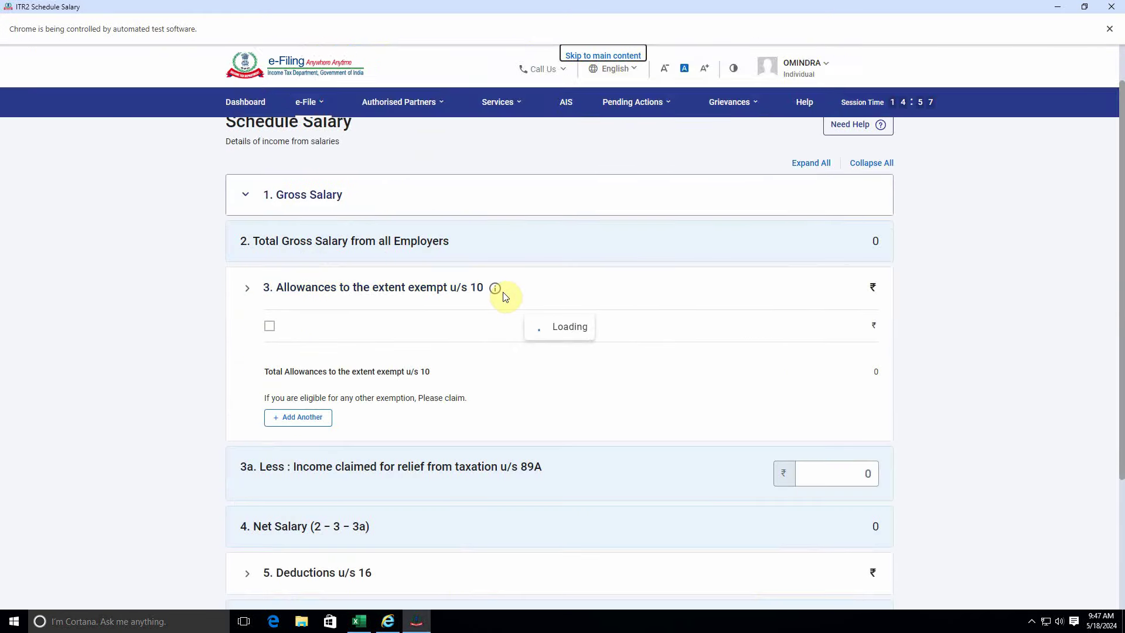
pyautogui.scroll(-3, 518, 332)
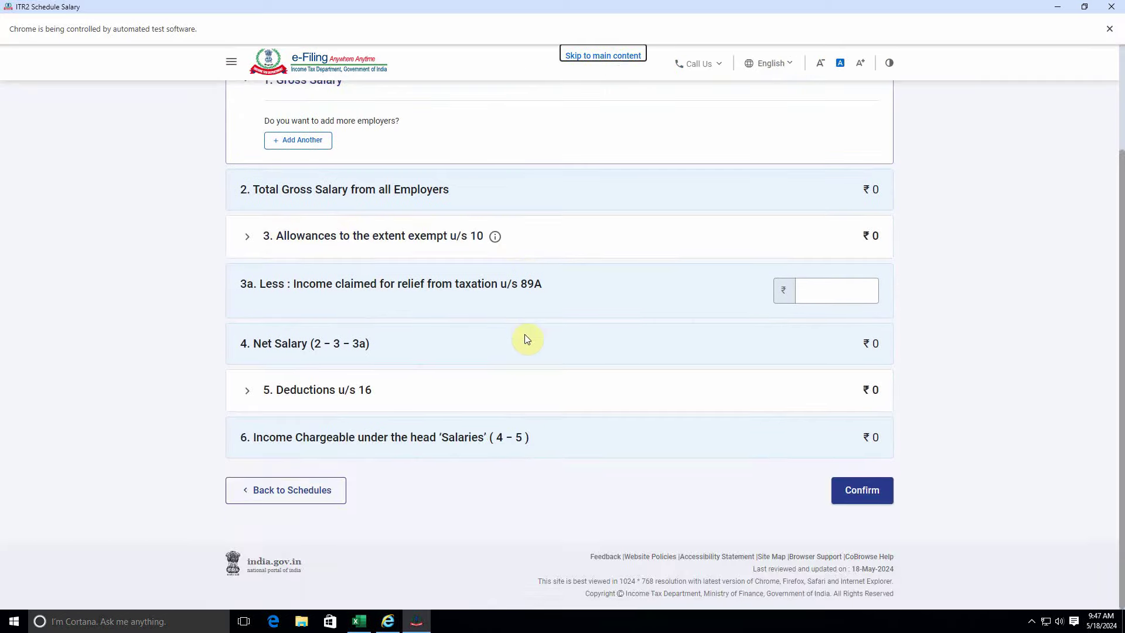
pyautogui.click(878, 508)
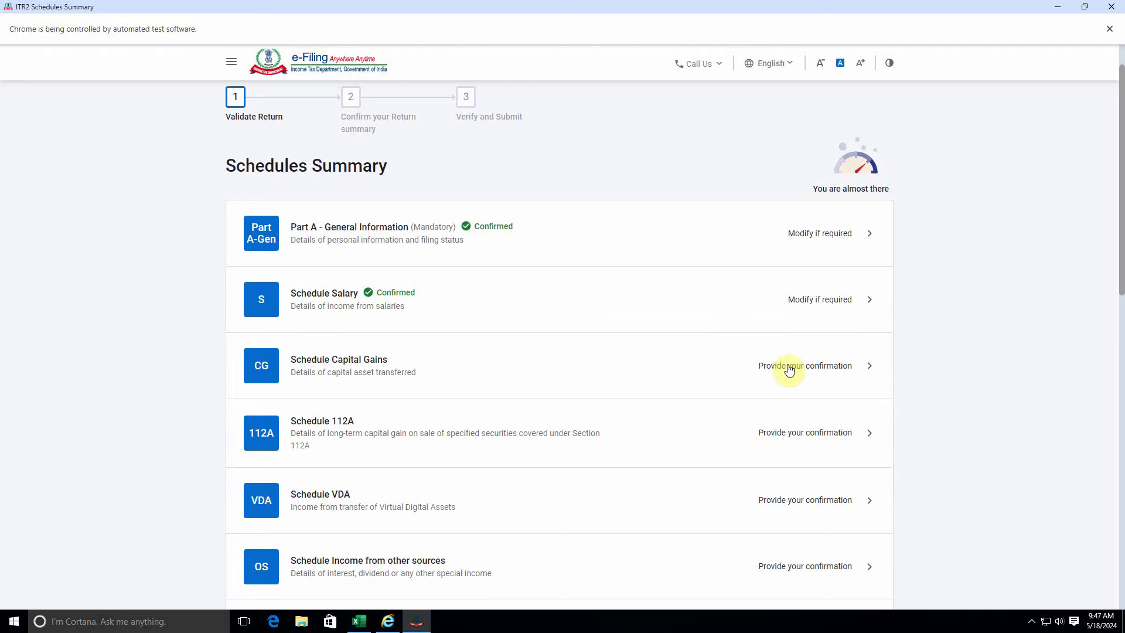
# Step: In Schedule Capital Gains, choose equity share or equity-oriented fund units with STT paid under section 112A as the asset type and continue
pyautogui.click(786, 367)
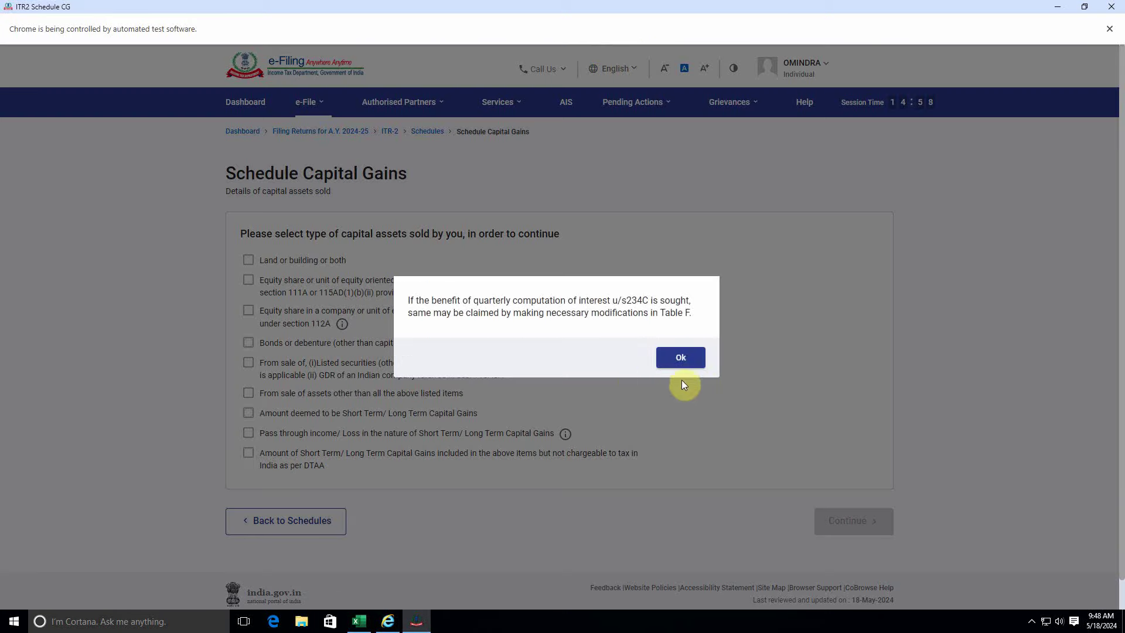
pyautogui.click(687, 359)
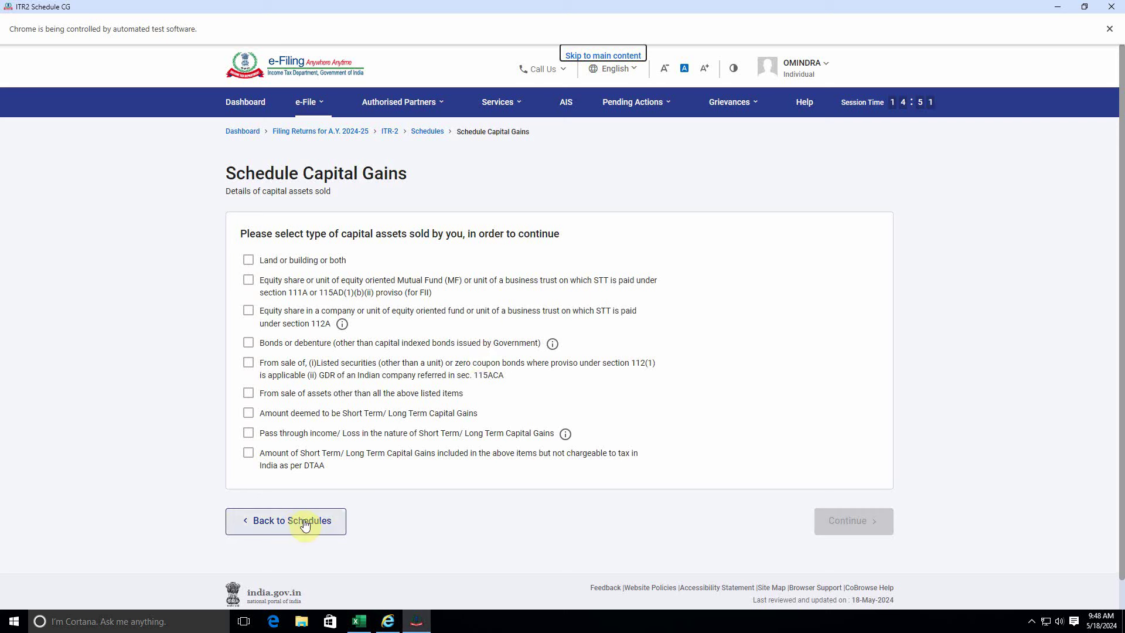
pyautogui.click(249, 311)
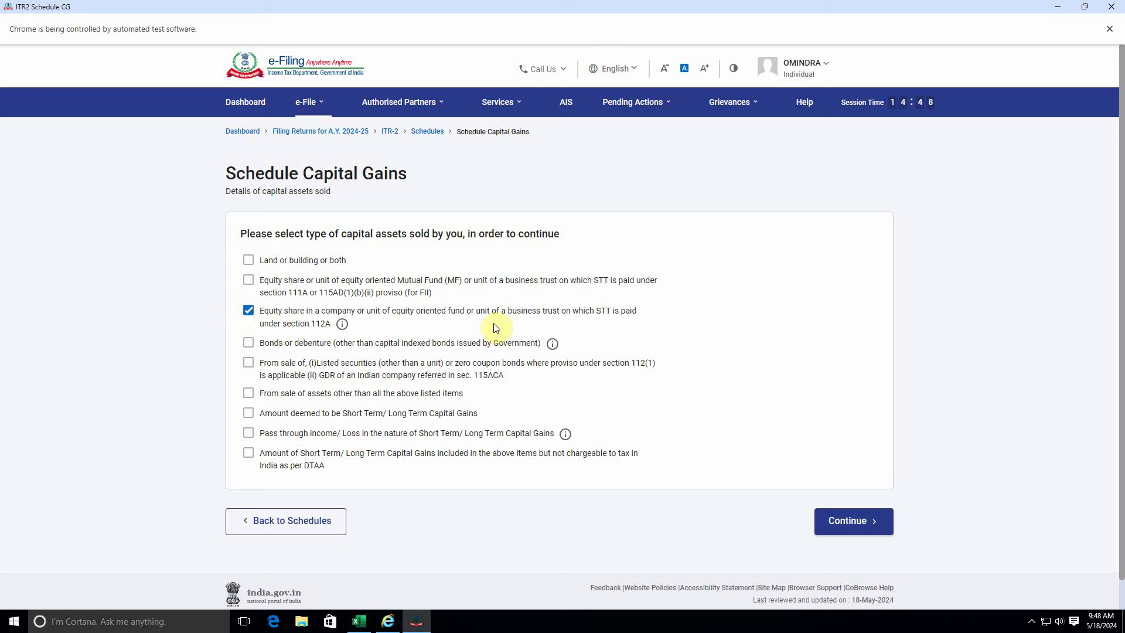
pyautogui.click(854, 520)
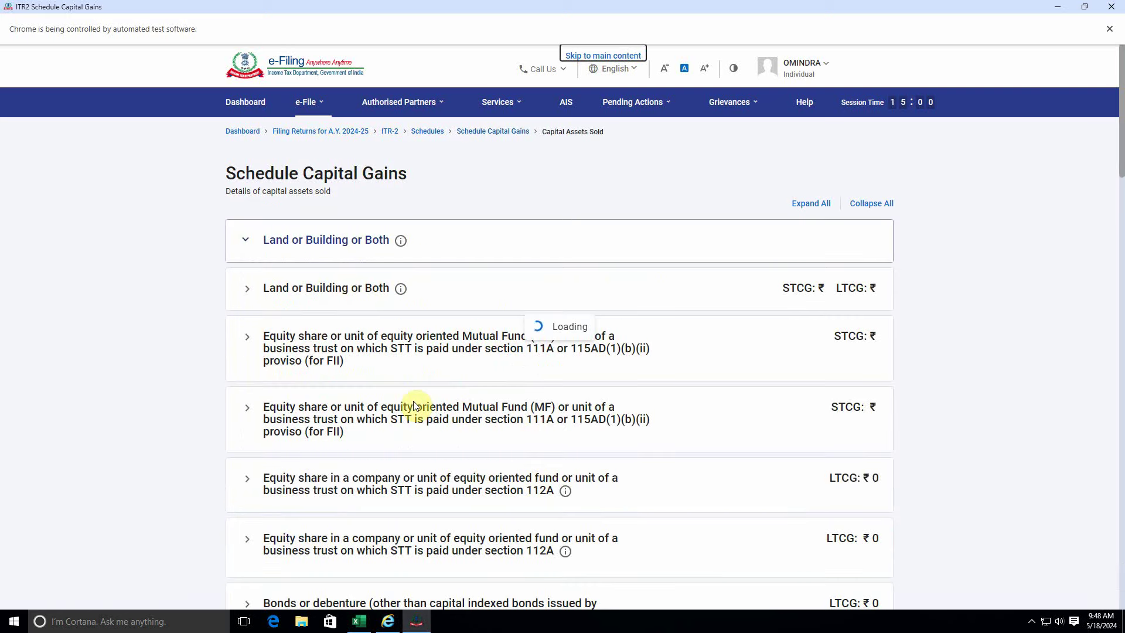
# Step: Go through the Schedule Capital Gains sections and confirm the schedule without entering any amounts
pyautogui.scroll(-20, 413, 404)
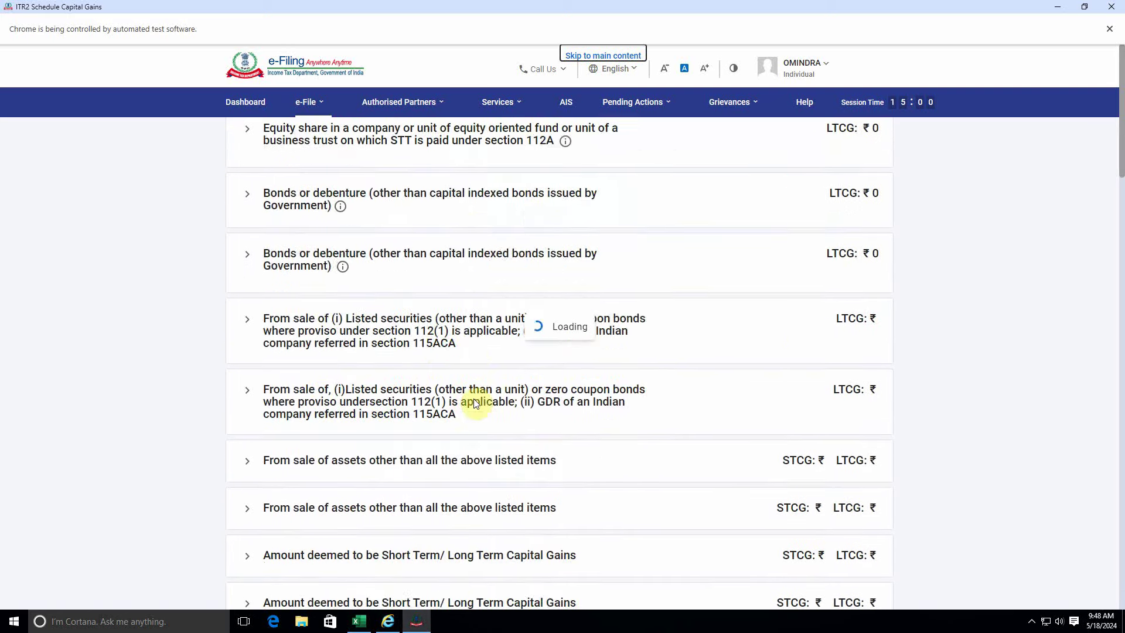
pyautogui.scroll(-2, 476, 404)
pyautogui.scroll(-15, 475, 404)
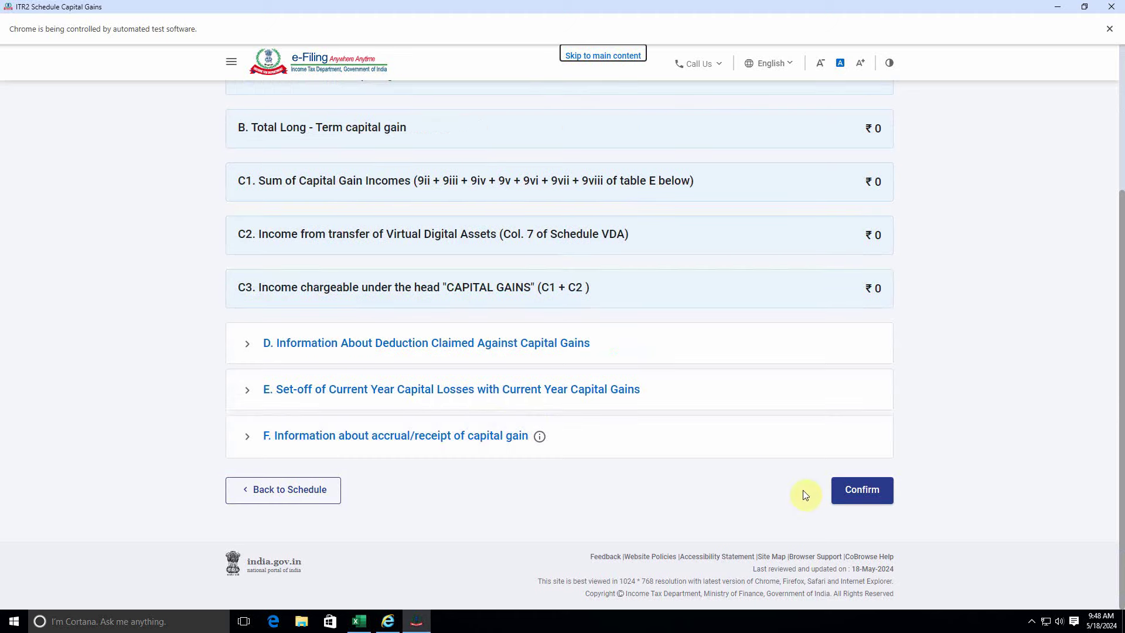
pyautogui.click(862, 491)
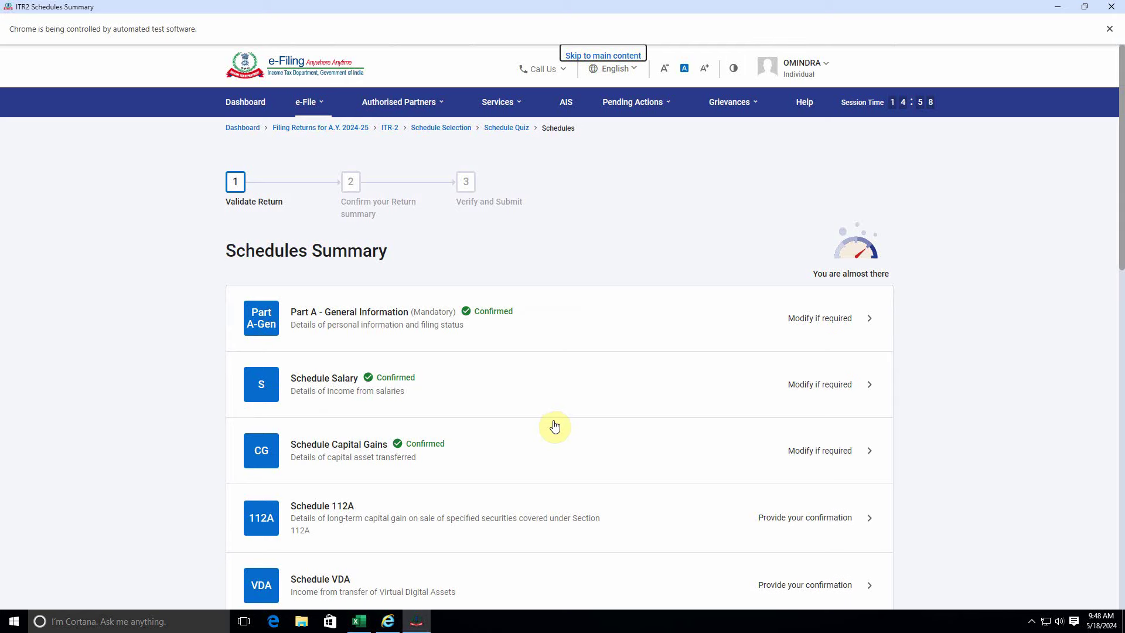
# Step: Open Schedule 112A, dismiss the section 234C interest notice, and confirm the schedule without adding details
pyautogui.scroll(-3, 558, 422)
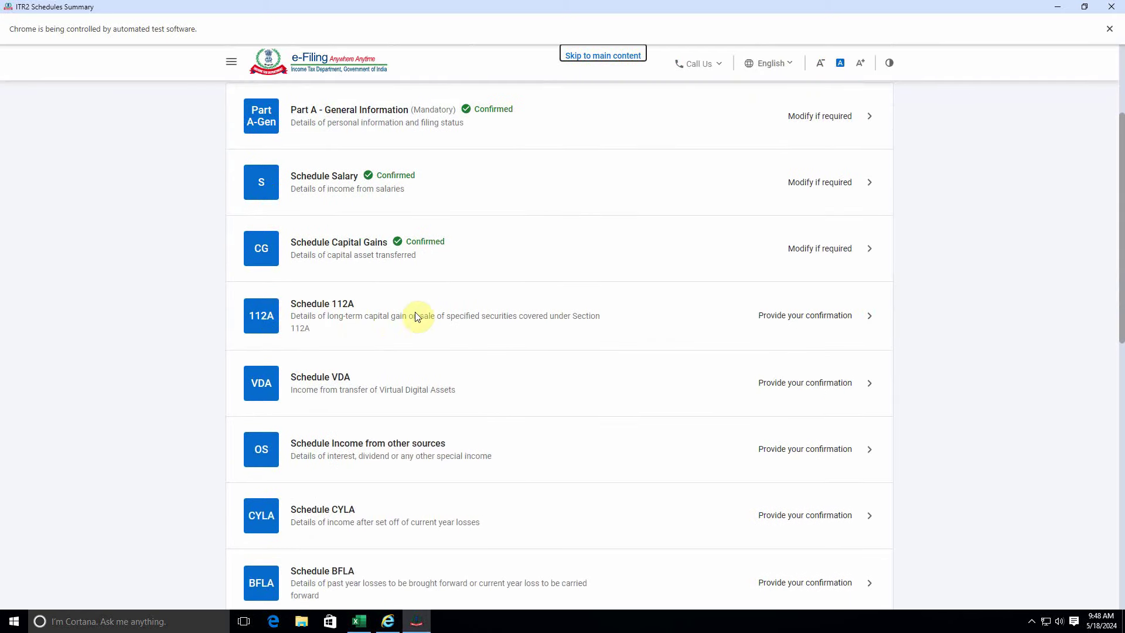
pyautogui.click(329, 318)
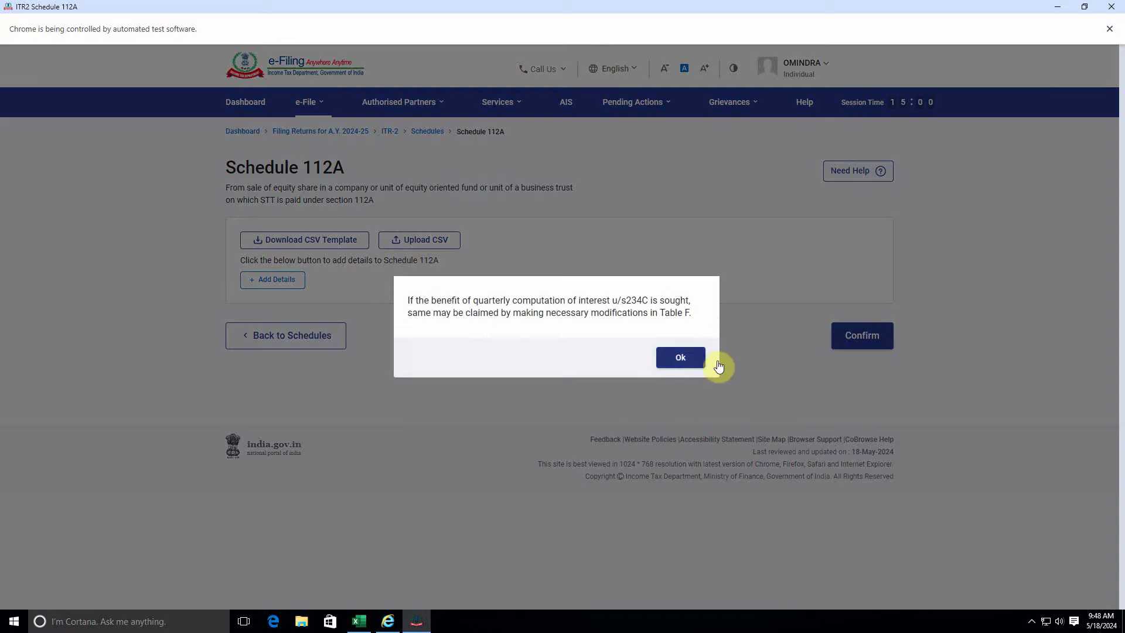
pyautogui.click(691, 359)
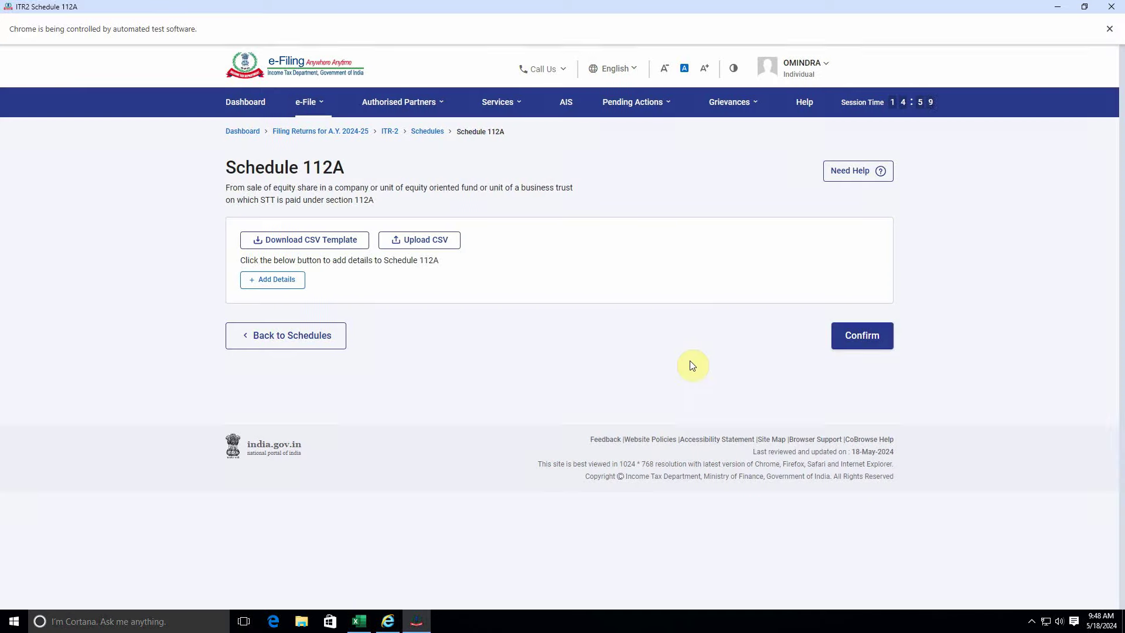
pyautogui.click(854, 334)
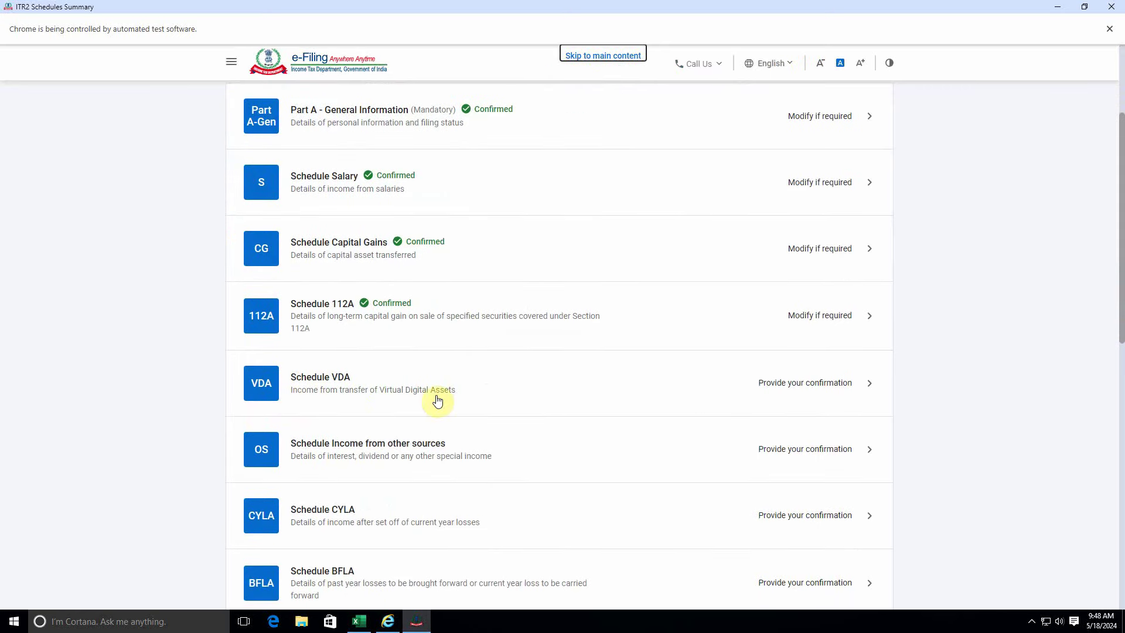
# Step: Open Schedule VDA, dismiss the section 234C interest notice, and start adding details of income from transfer of virtual digital assets
pyautogui.click(779, 392)
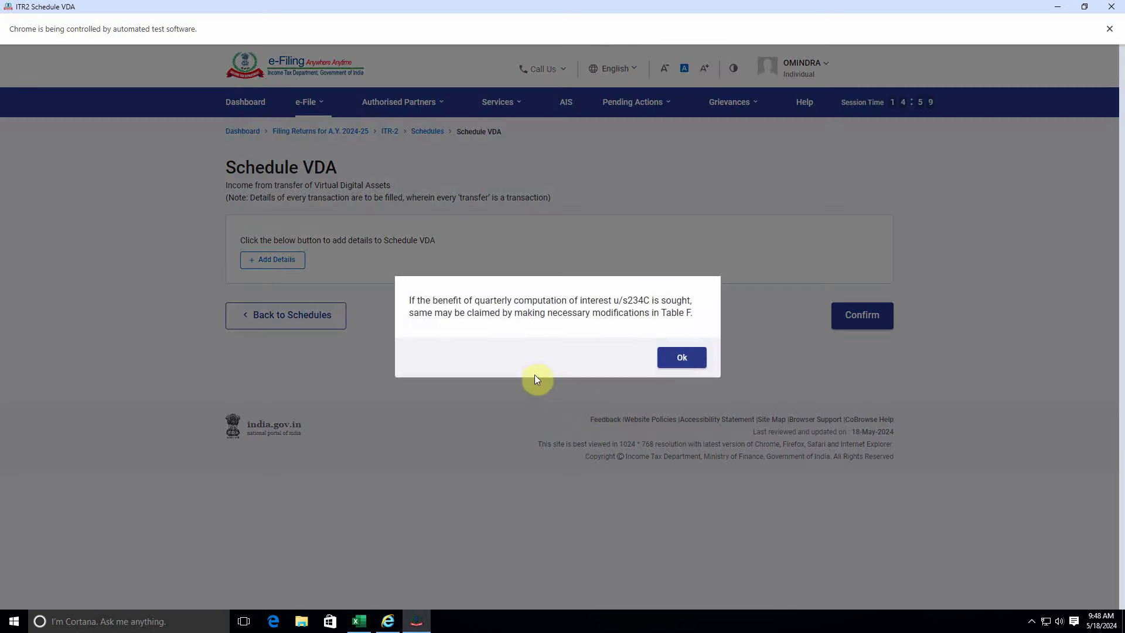
pyautogui.click(678, 359)
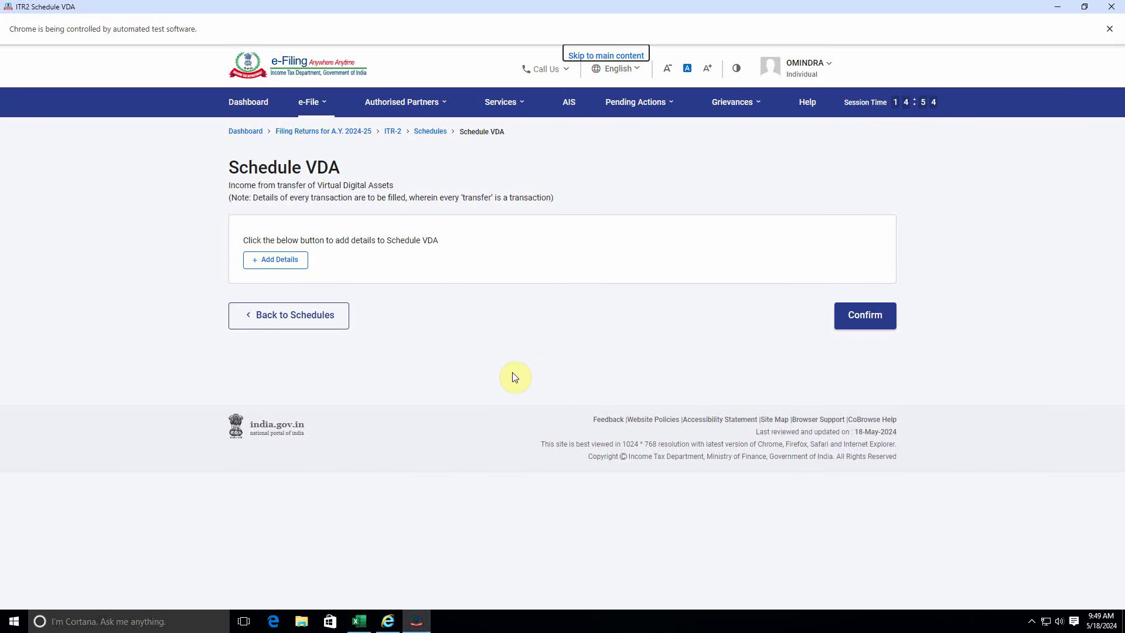
pyautogui.click(276, 264)
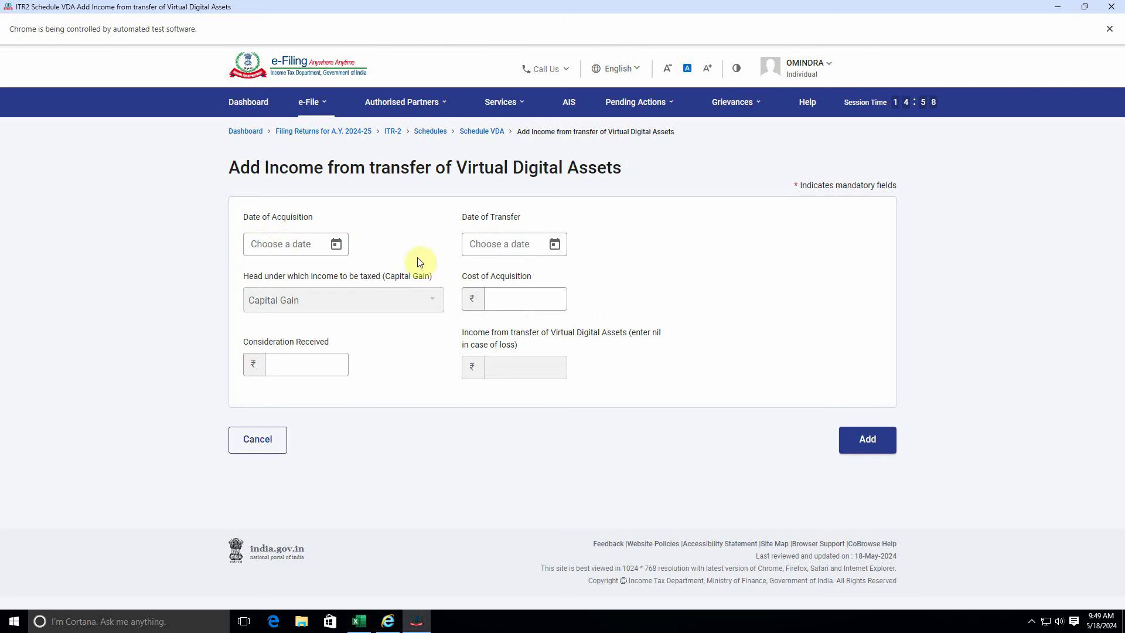
# Step: Switch to the KoinX crypto tax report in Excel and examine the Schedule VDA sheet's column headings and highlighted totals against the portal form
pyautogui.click(359, 621)
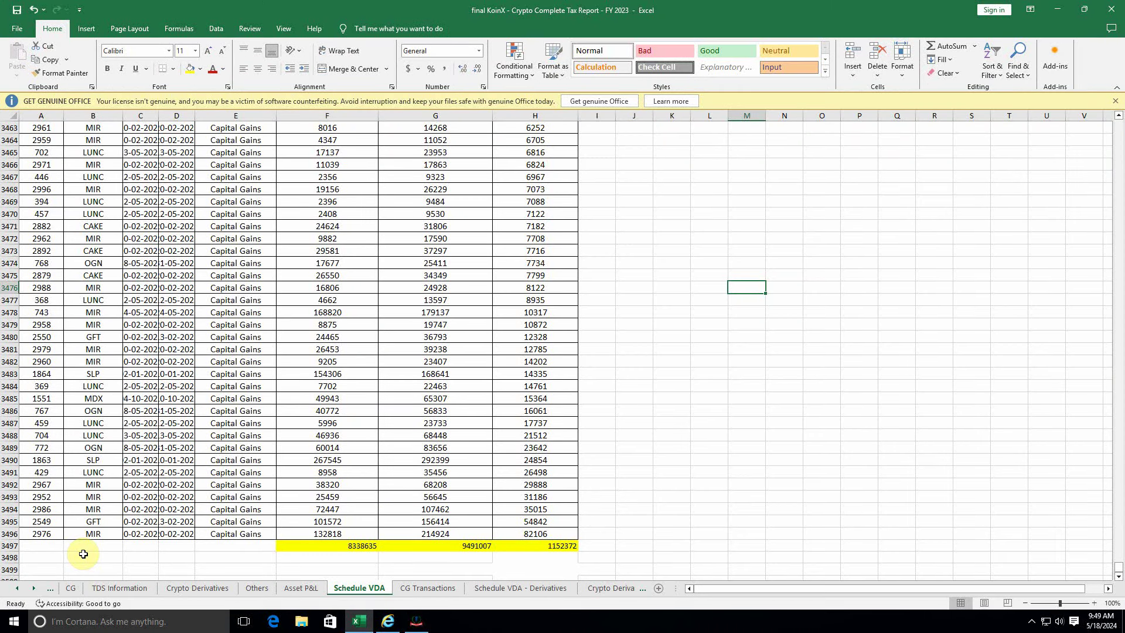
pyautogui.click(339, 547)
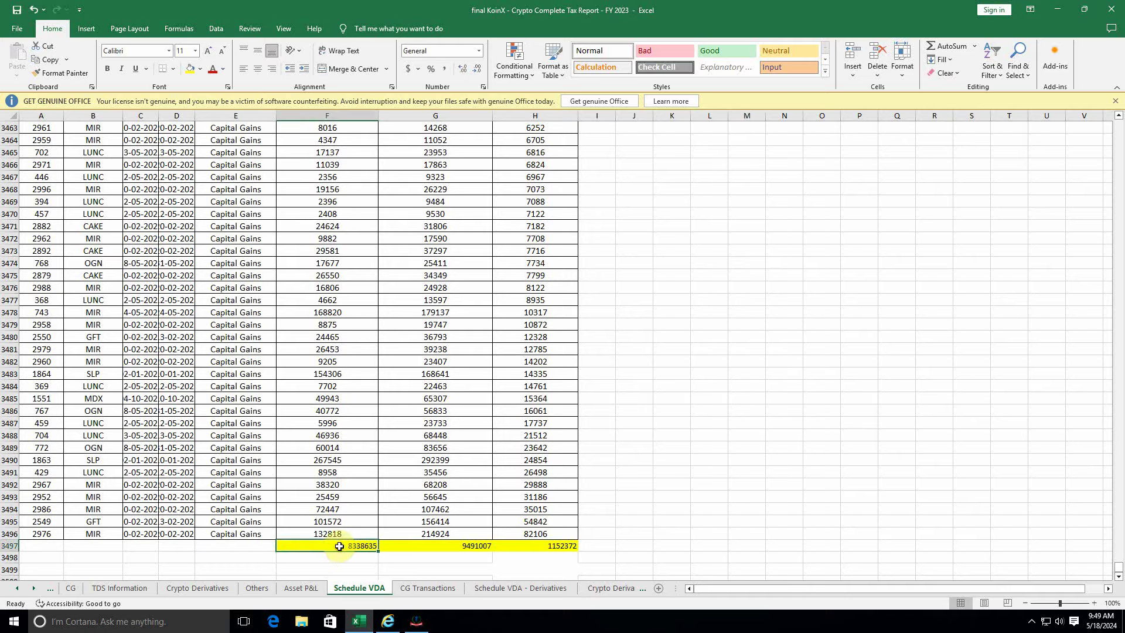
pyautogui.moveTo(1118, 569); pyautogui.dragTo(1075, 110)
pyautogui.click(90, 146)
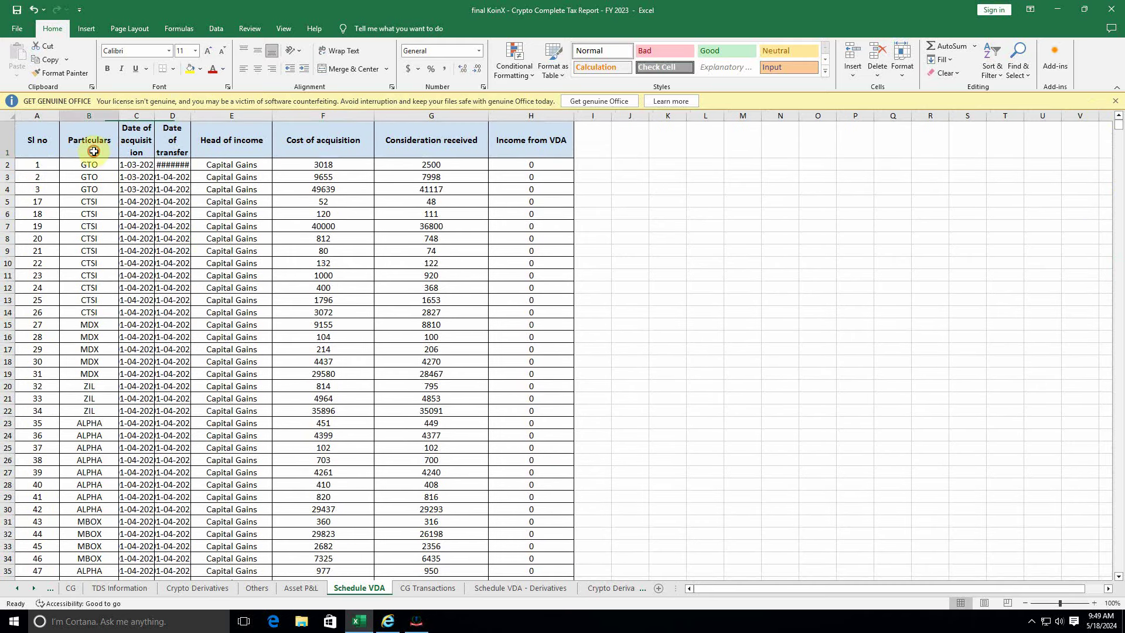
pyautogui.click(131, 139)
pyautogui.click(168, 144)
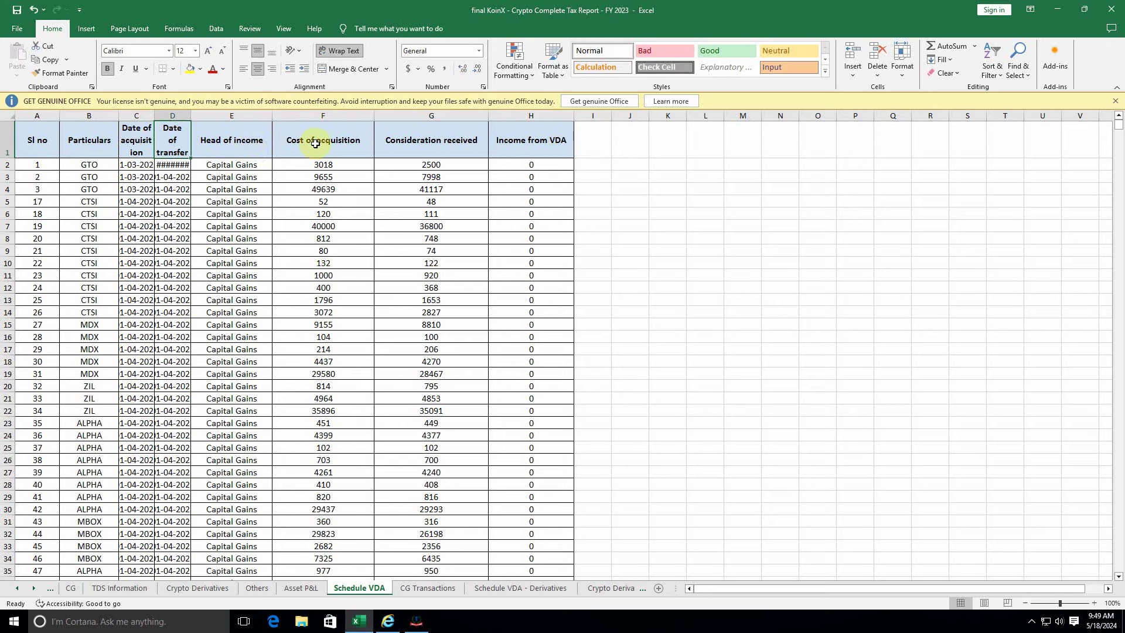
pyautogui.click(240, 142)
pyautogui.click(340, 141)
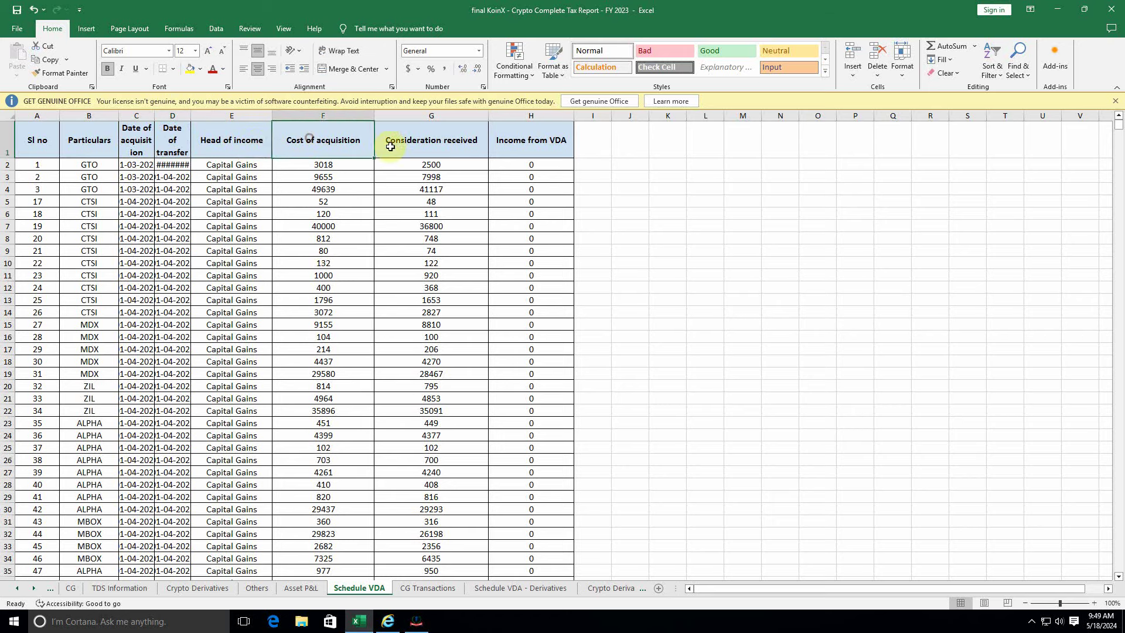
pyautogui.click(437, 144)
pyautogui.moveTo(1118, 125); pyautogui.dragTo(1121, 567)
pyautogui.scroll(-1, 321, 511)
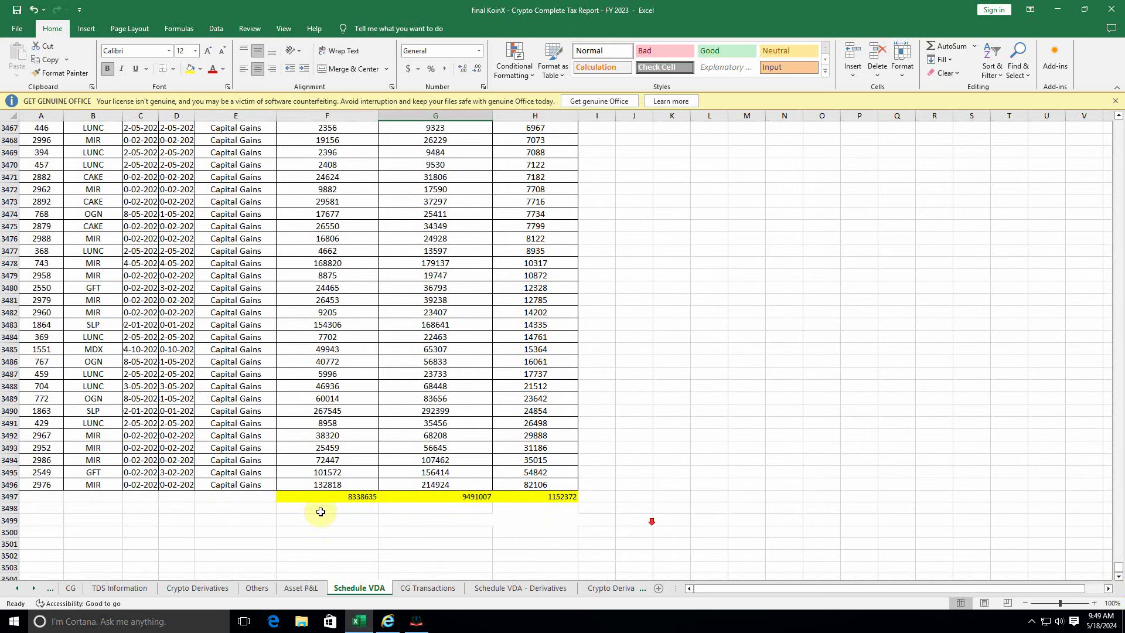
pyautogui.click(339, 495)
pyautogui.click(465, 496)
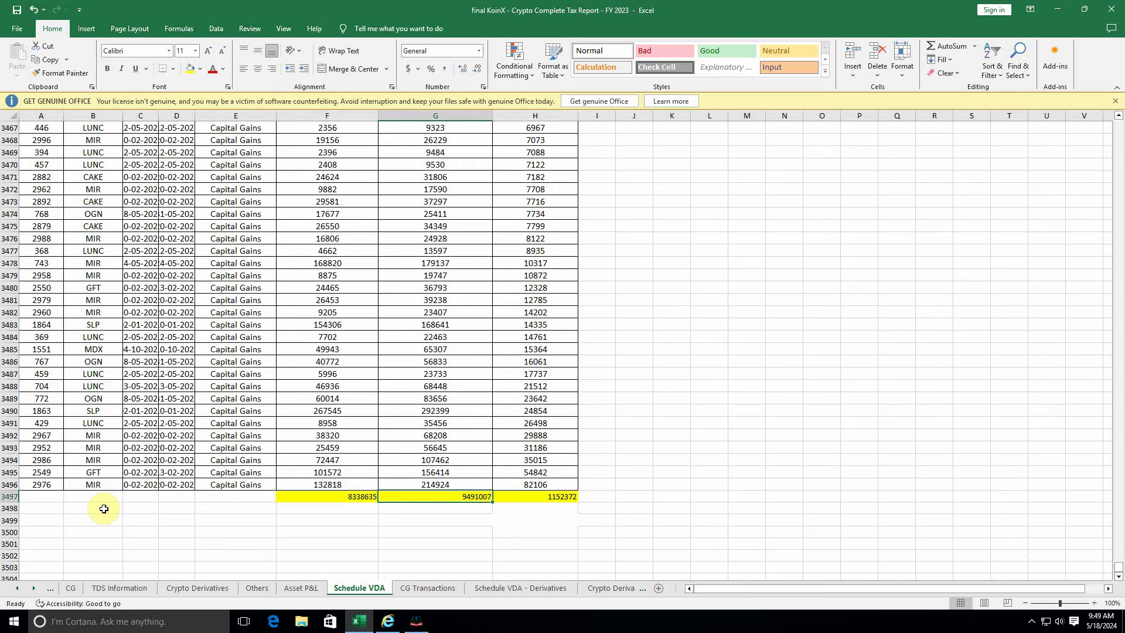
pyautogui.hotkey('alt', 'Tab')
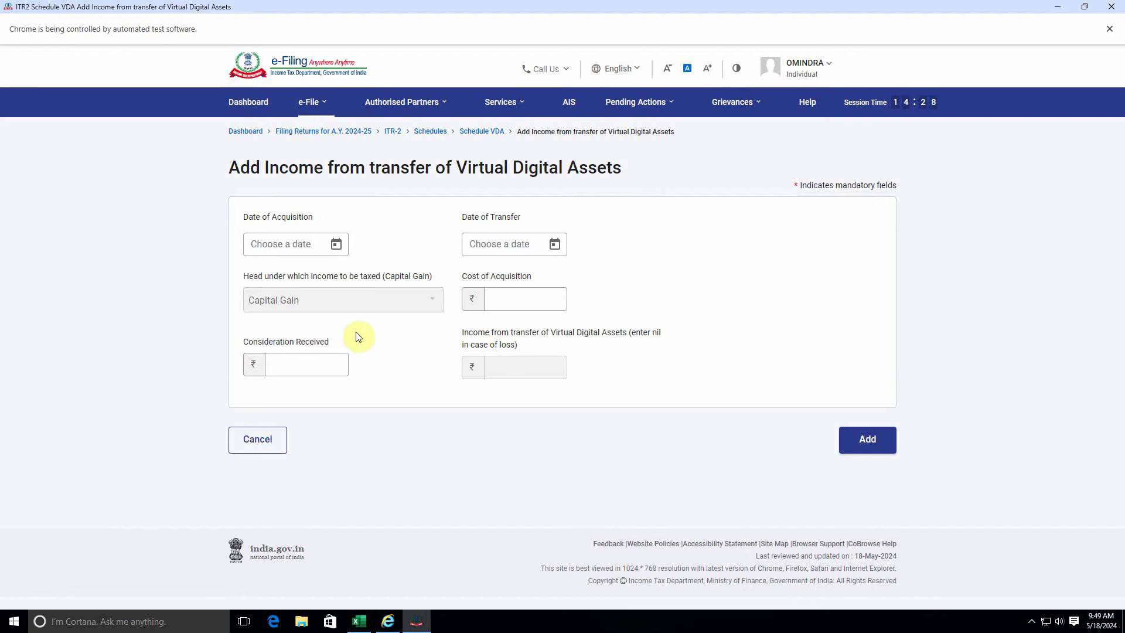
pyautogui.hotkey('alt', 'Tab')
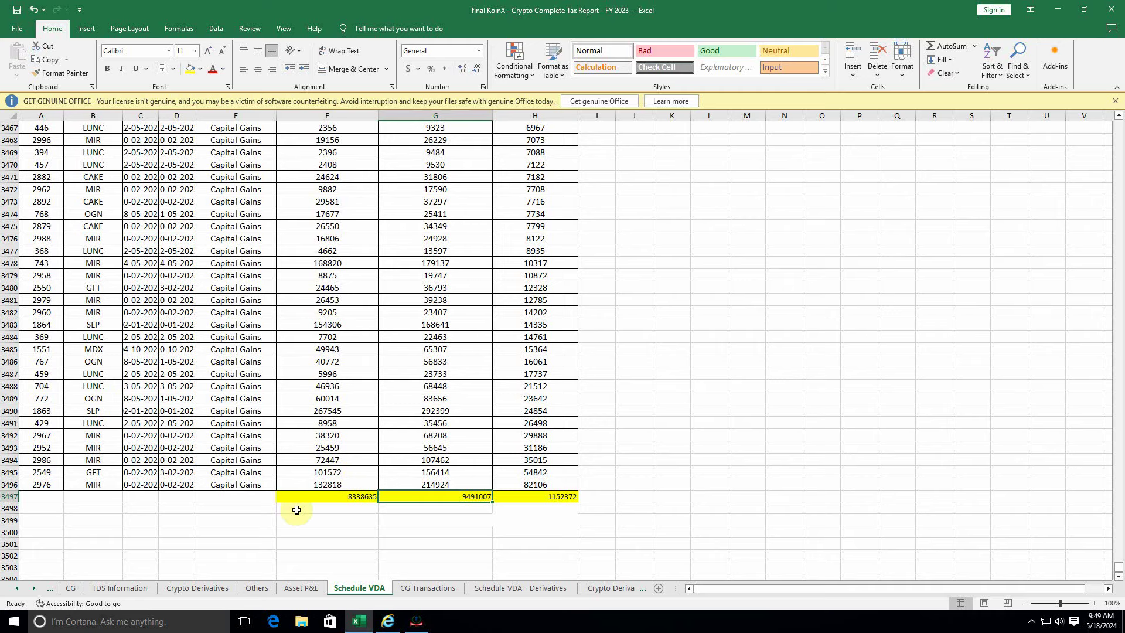
pyautogui.hotkey('alt', 'Tab')
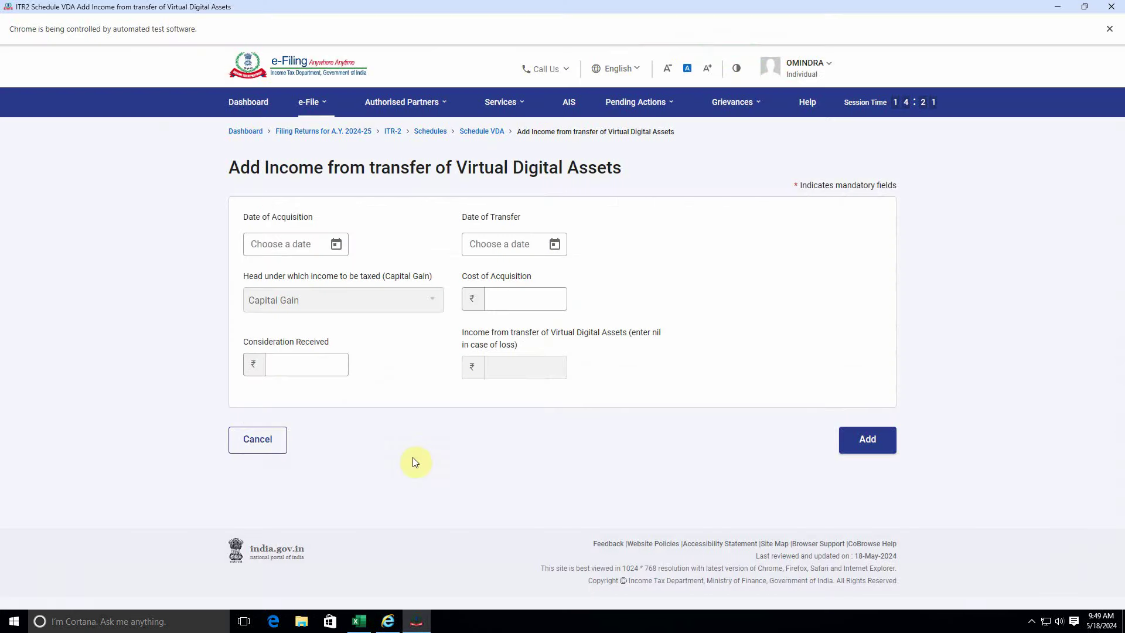
pyautogui.hotkey('alt', 'Tab')
pyautogui.hotkey('alt', 'Tab')
# Step: Set the virtual digital asset entry's date of acquisition to 01-Apr-2023 and its date of transfer to 31-Mar-2024
pyautogui.click(252, 244)
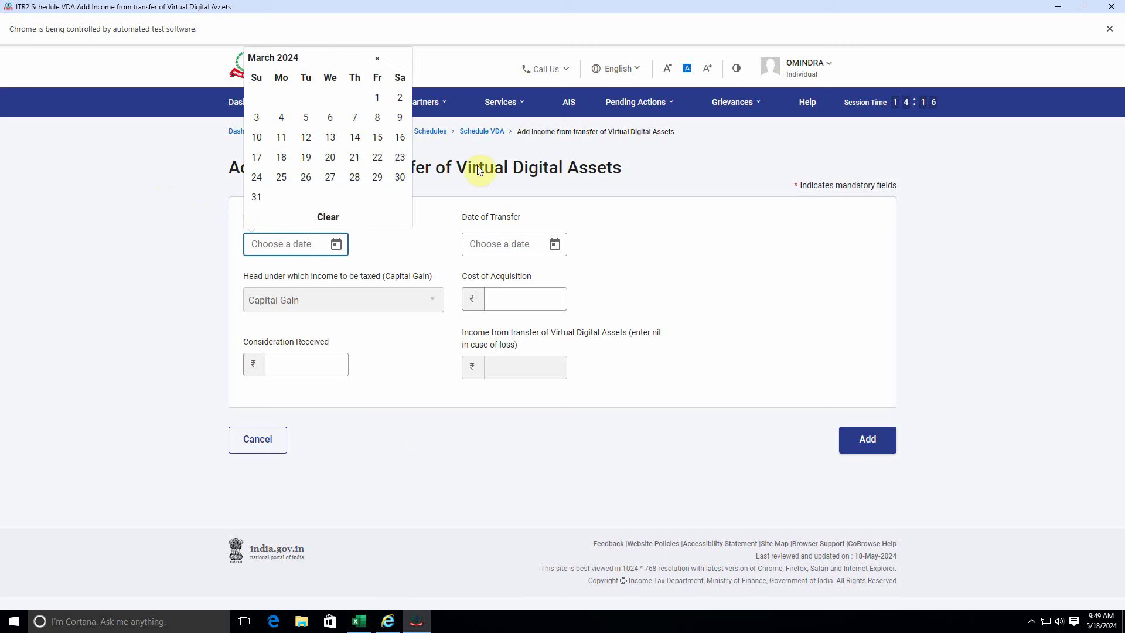
pyautogui.click(389, 96)
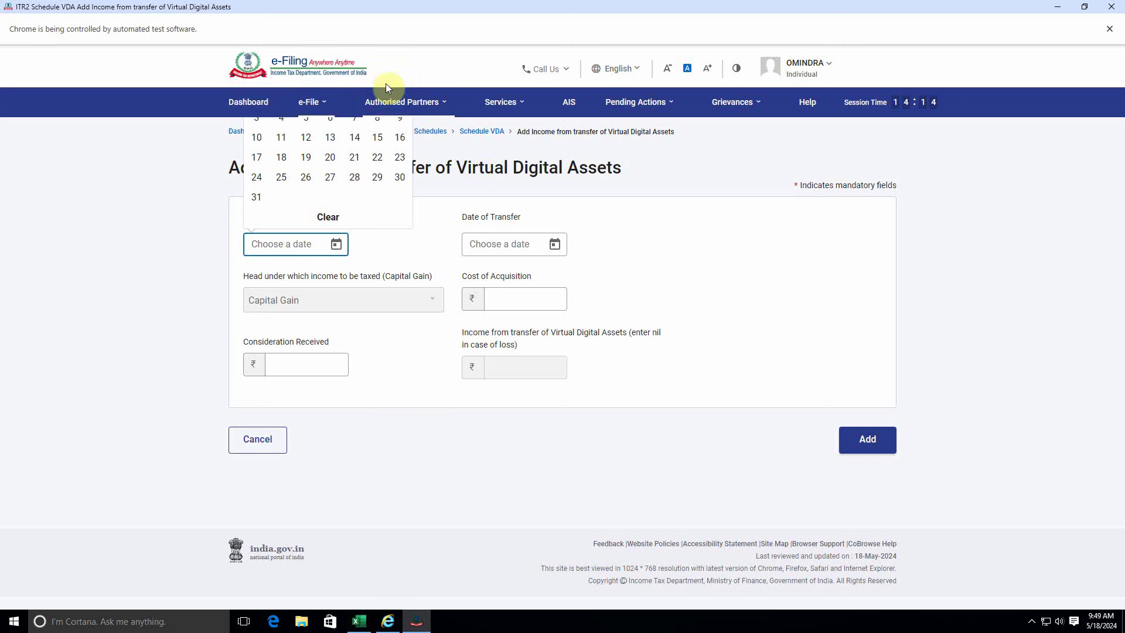
pyautogui.click(378, 59)
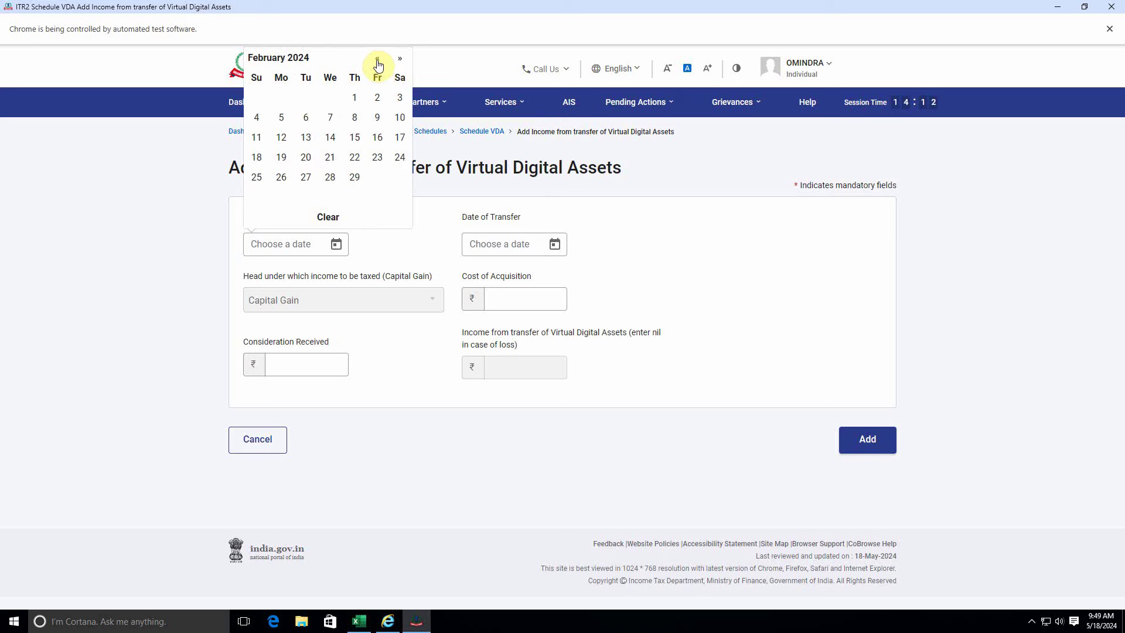
pyautogui.click(378, 59)
pyautogui.click(378, 59)
pyautogui.click(378, 59)
pyautogui.click(378, 59)
pyautogui.click(378, 59)
pyautogui.click(378, 59)
pyautogui.click(378, 60)
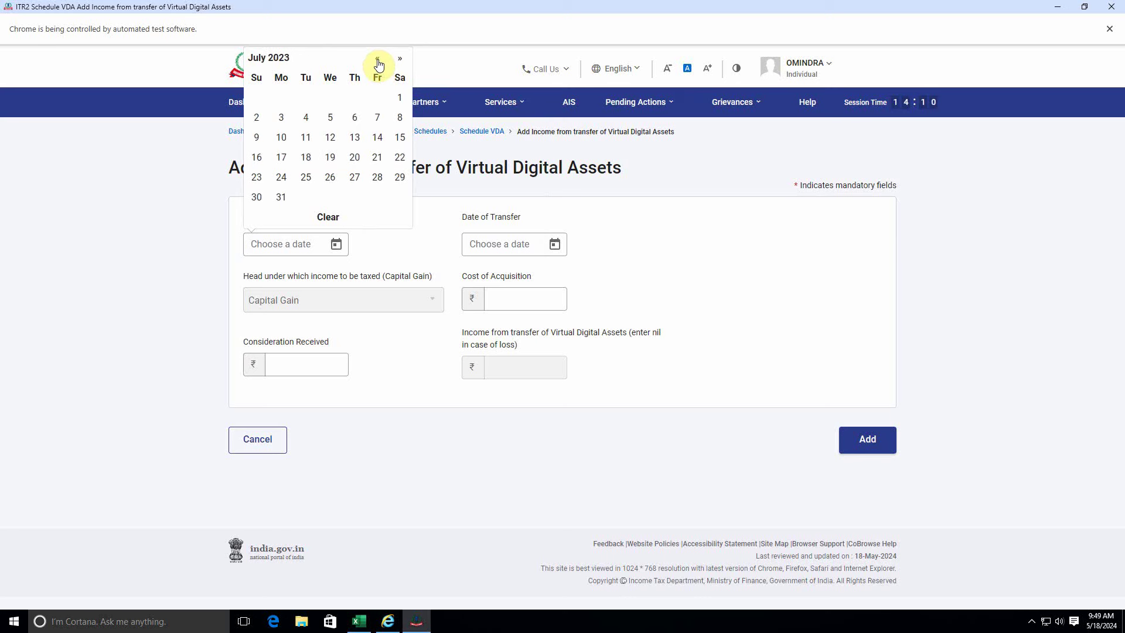
pyautogui.click(378, 59)
pyautogui.click(378, 59)
pyautogui.click(378, 59)
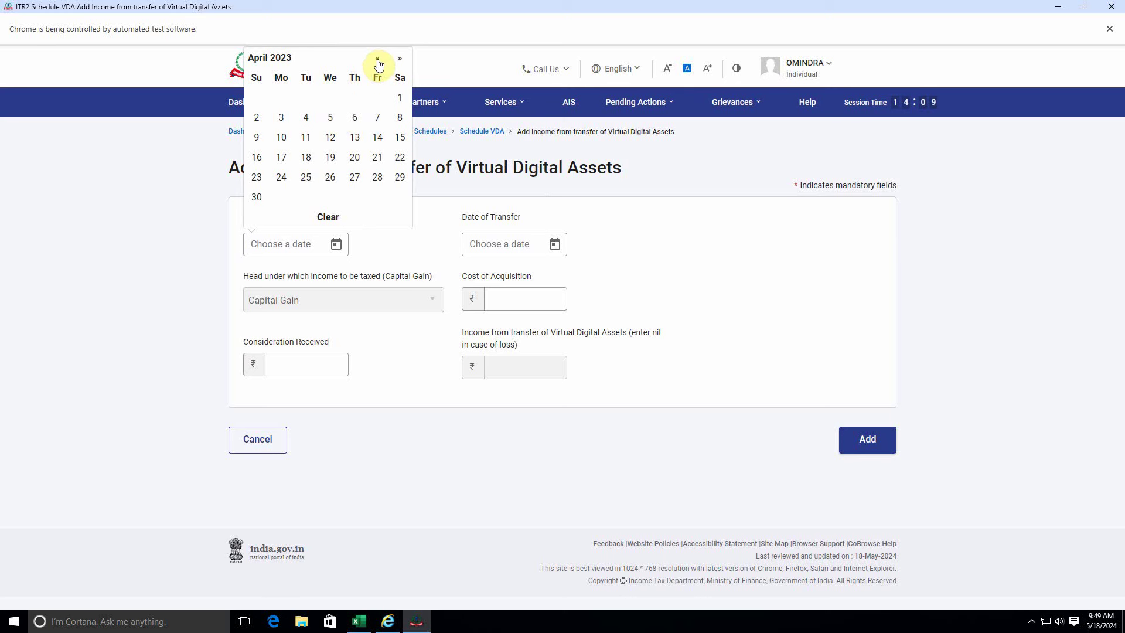
pyautogui.click(399, 98)
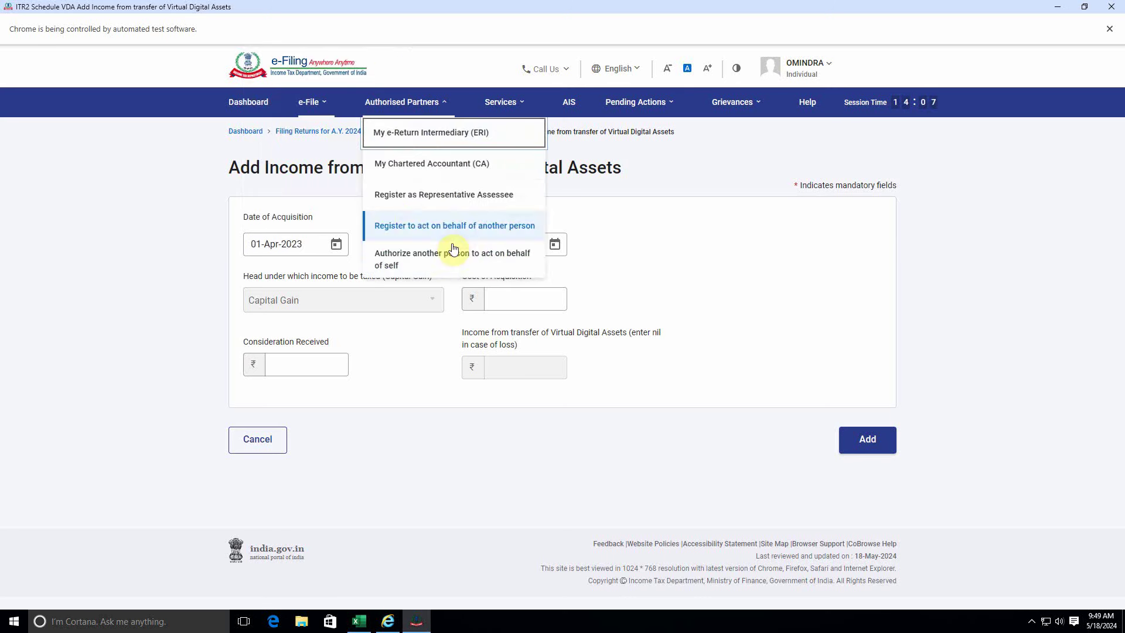
pyautogui.click(555, 244)
pyautogui.click(474, 198)
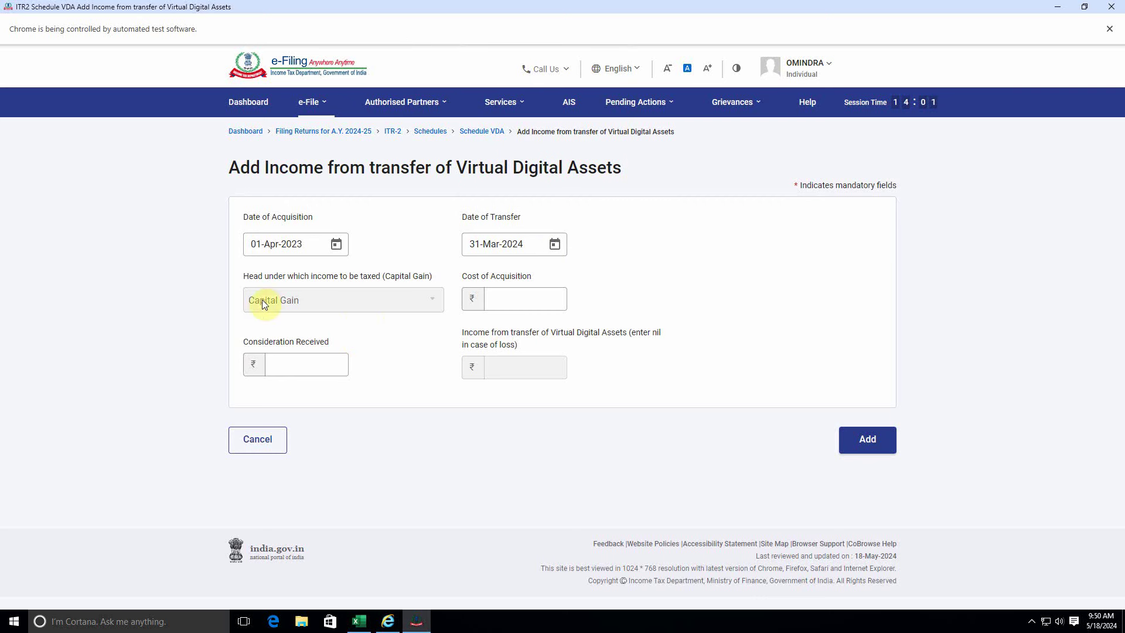
# Step: Copy the total cost of acquisition, 8338635, from the Excel Schedule VDA sheet into the portal's Cost of Acquisition field
pyautogui.click(516, 299)
pyautogui.hotkey('alt', 'Tab')
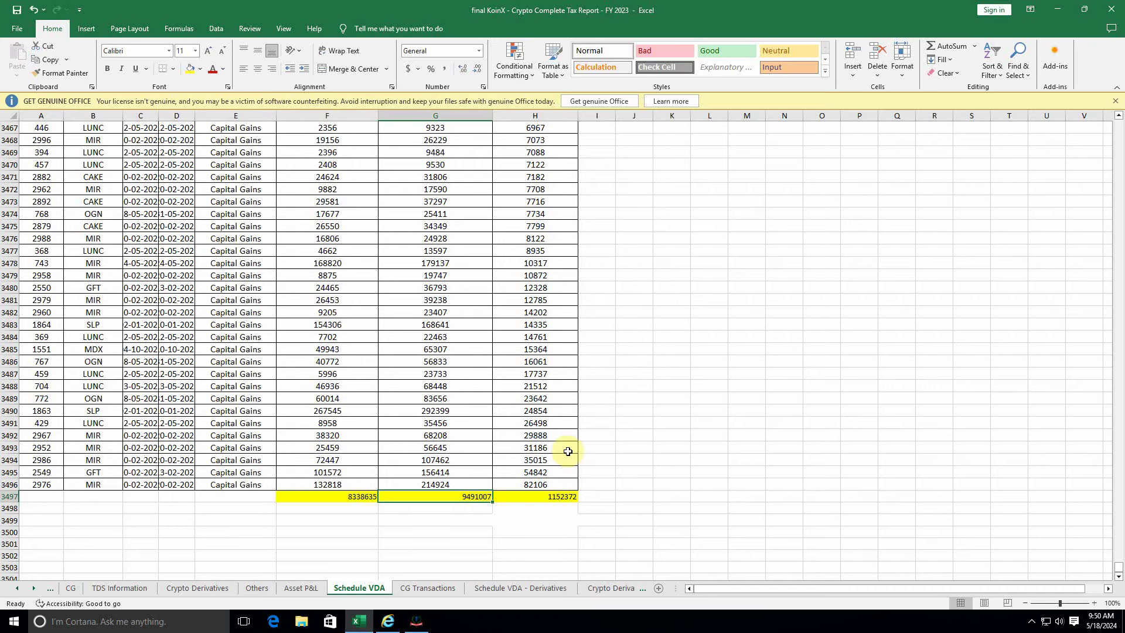
pyautogui.click(359, 497)
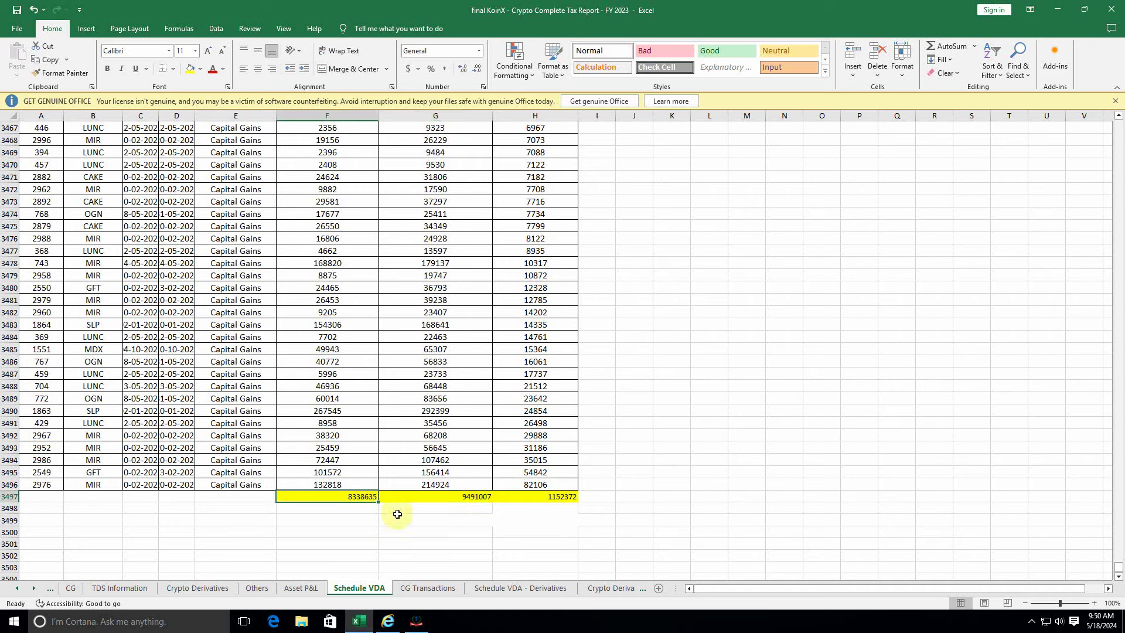
pyautogui.hotkey('ctrl', 'c')
pyautogui.hotkey('alt', 'Tab')
pyautogui.hotkey('ctrl', 'v')
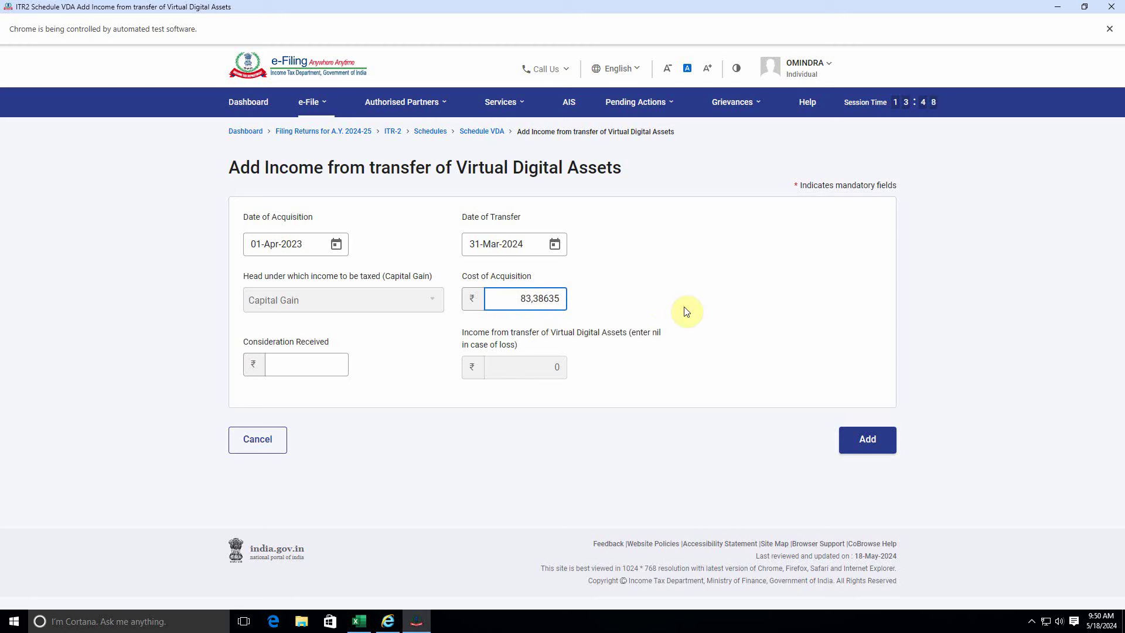
pyautogui.click(756, 304)
# Step: Copy the total consideration, 9491007, from the Excel sheet into Consideration Received and compare the computed income with the sheet's total
pyautogui.click(340, 360)
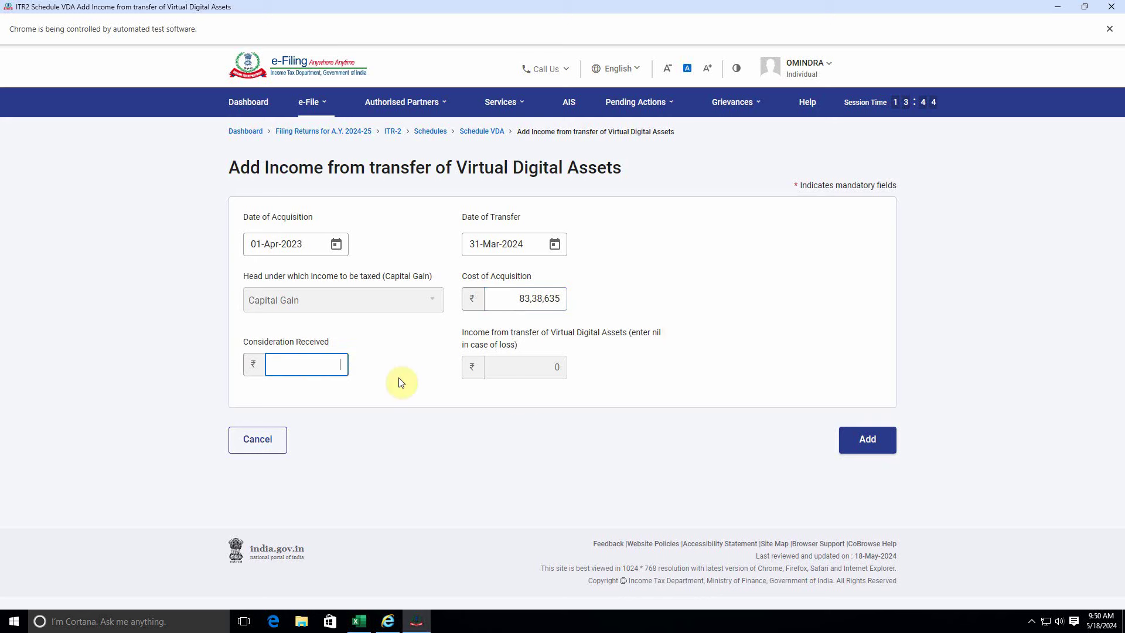
pyautogui.hotkey('alt', 'Tab')
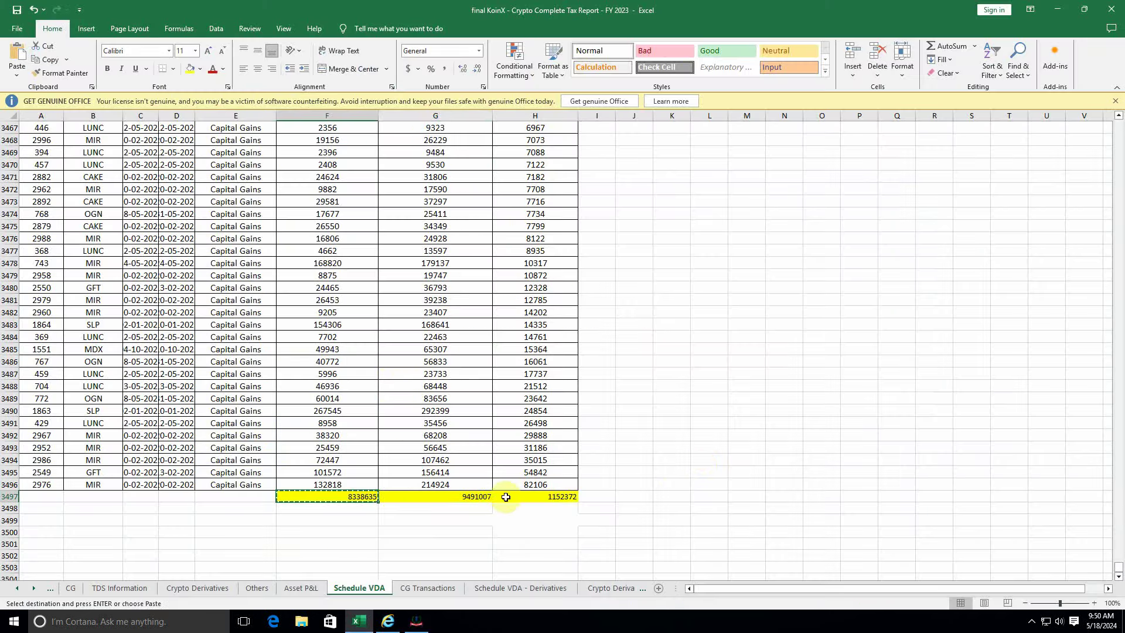
pyautogui.click(472, 496)
pyautogui.hotkey('ctrl', 'c')
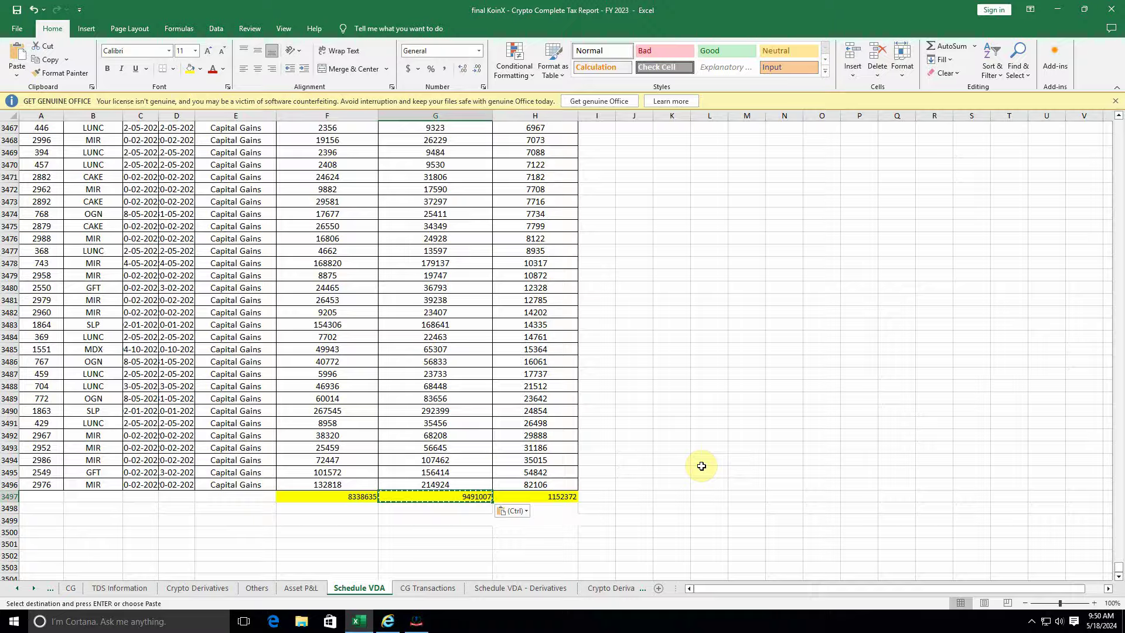
pyautogui.hotkey('alt', 'Tab')
pyautogui.hotkey('ctrl', 'v')
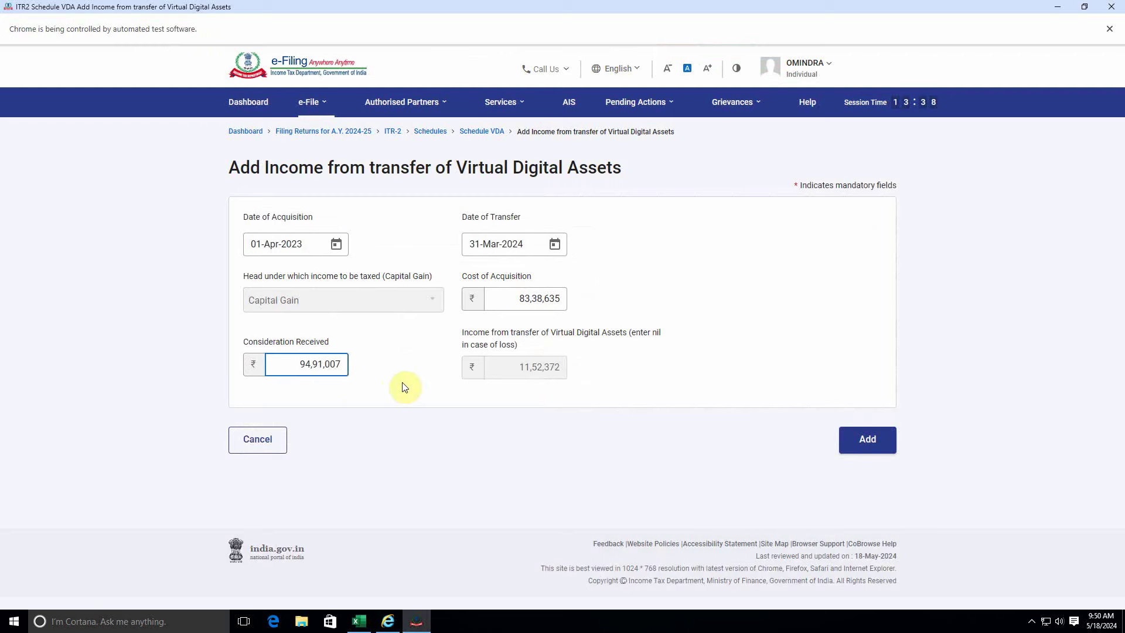
pyautogui.click(405, 387)
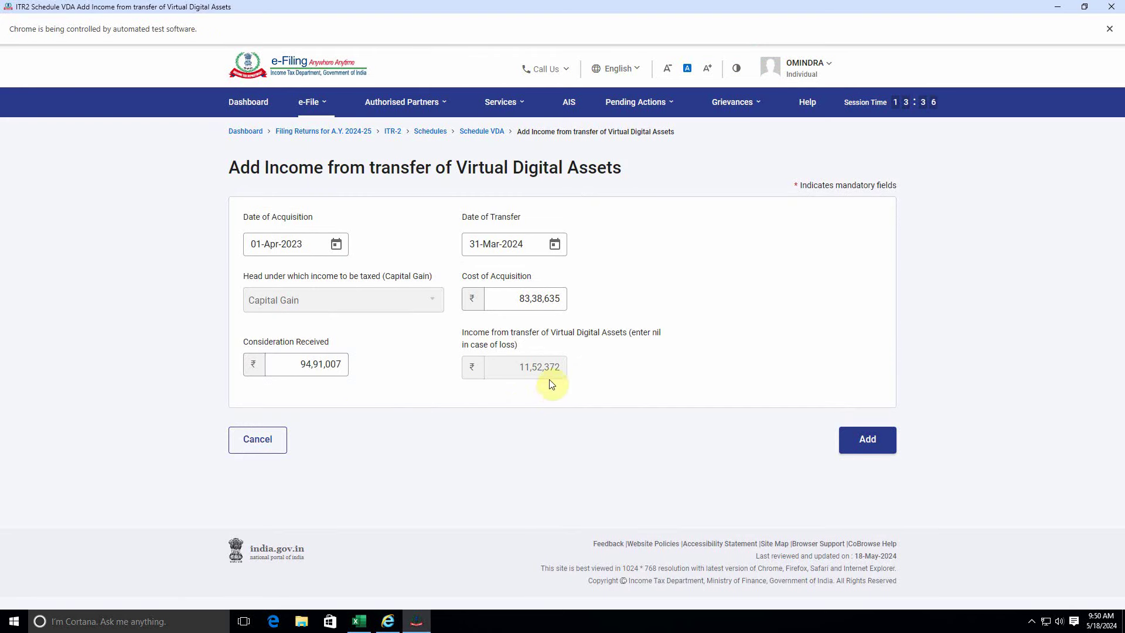
pyautogui.hotkey('alt', 'Tab')
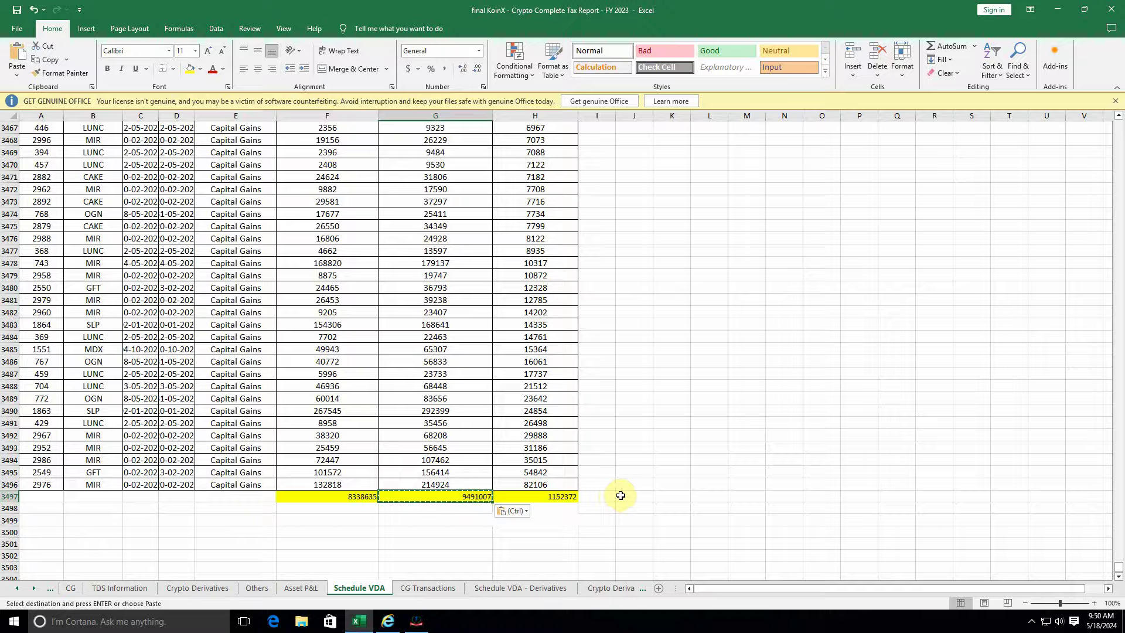
pyautogui.hotkey('alt', 'Tab')
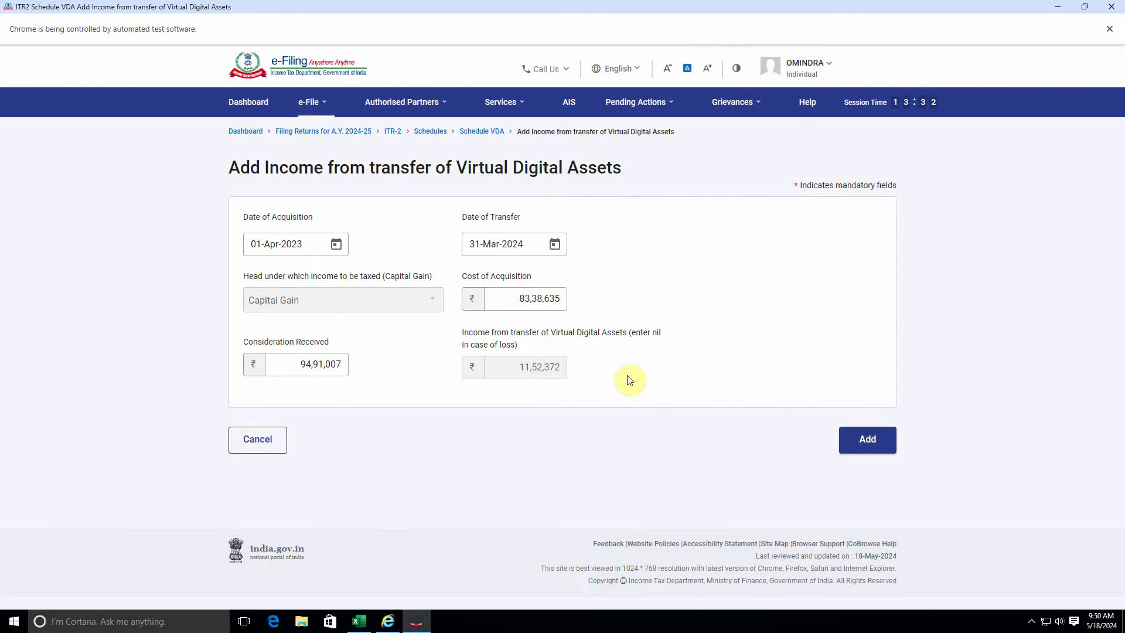
# Step: Add the virtual digital asset entry, check its income column in the table, and confirm Schedule VDA
pyautogui.click(872, 441)
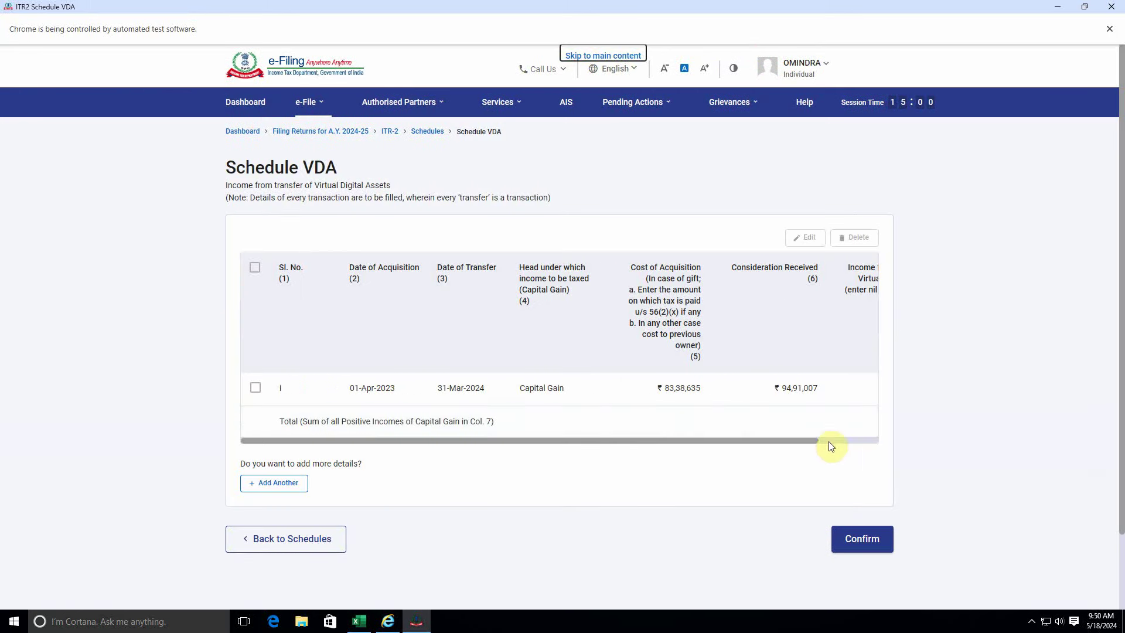
pyautogui.moveTo(742, 441); pyautogui.dragTo(861, 437)
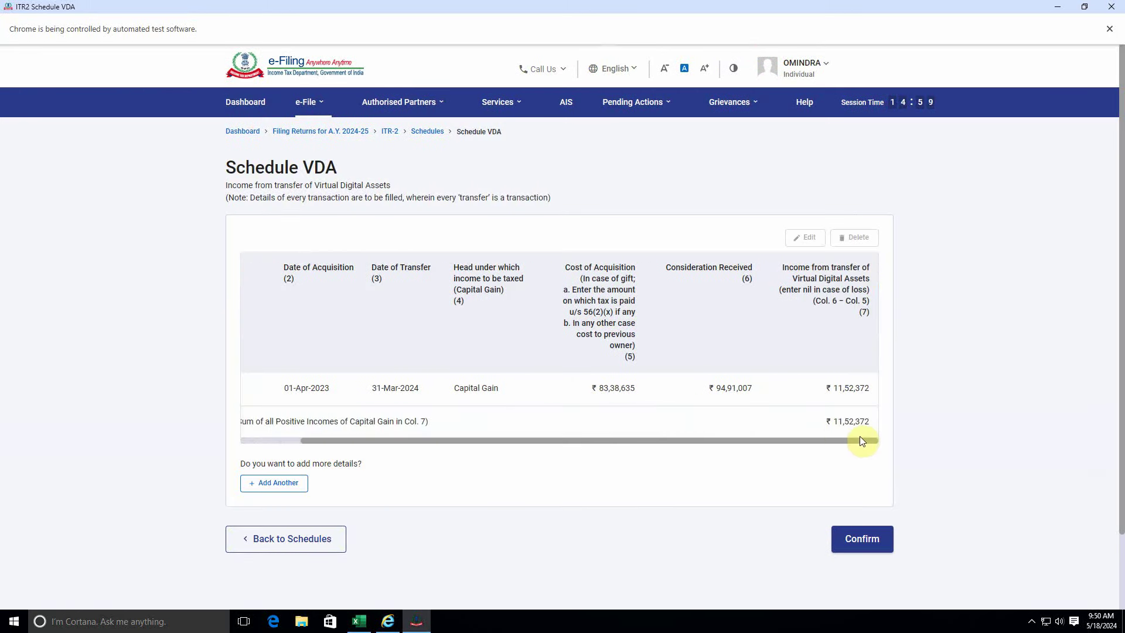
pyautogui.click(856, 538)
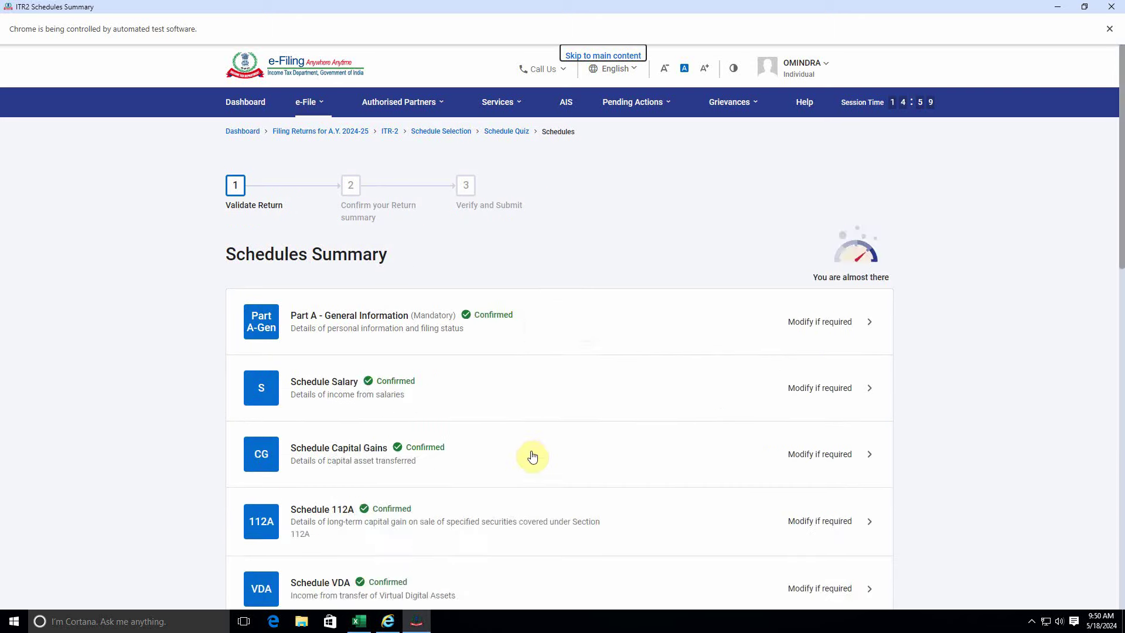
# Step: Open Schedule Income from other sources from the Schedules Summary
pyautogui.scroll(-5, 533, 456)
pyautogui.scroll(2, 534, 456)
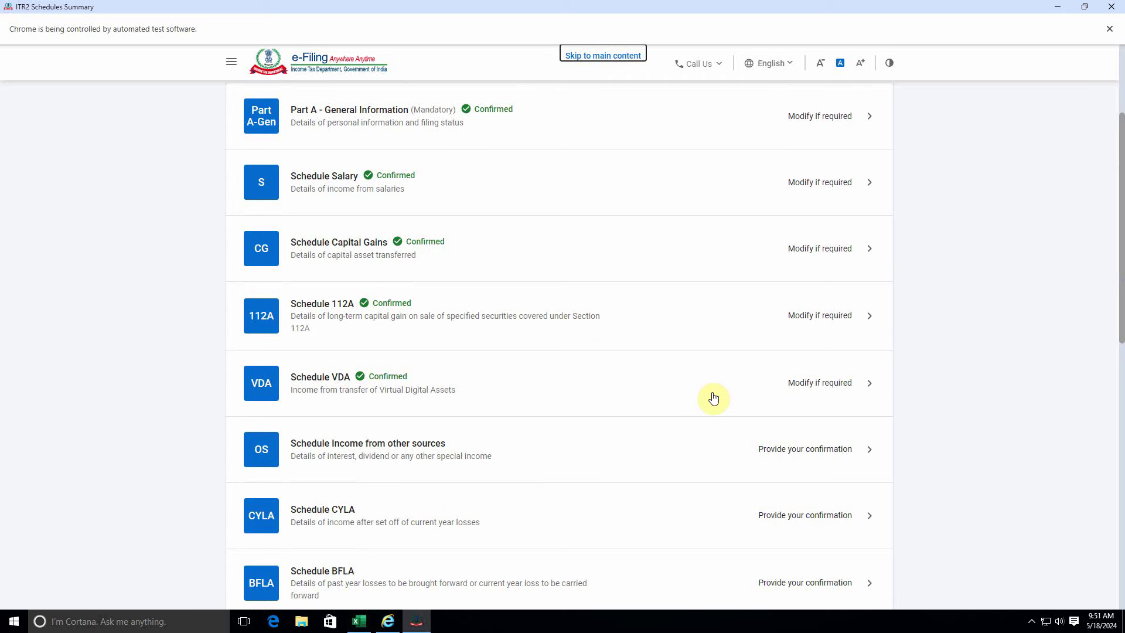
pyautogui.click(518, 458)
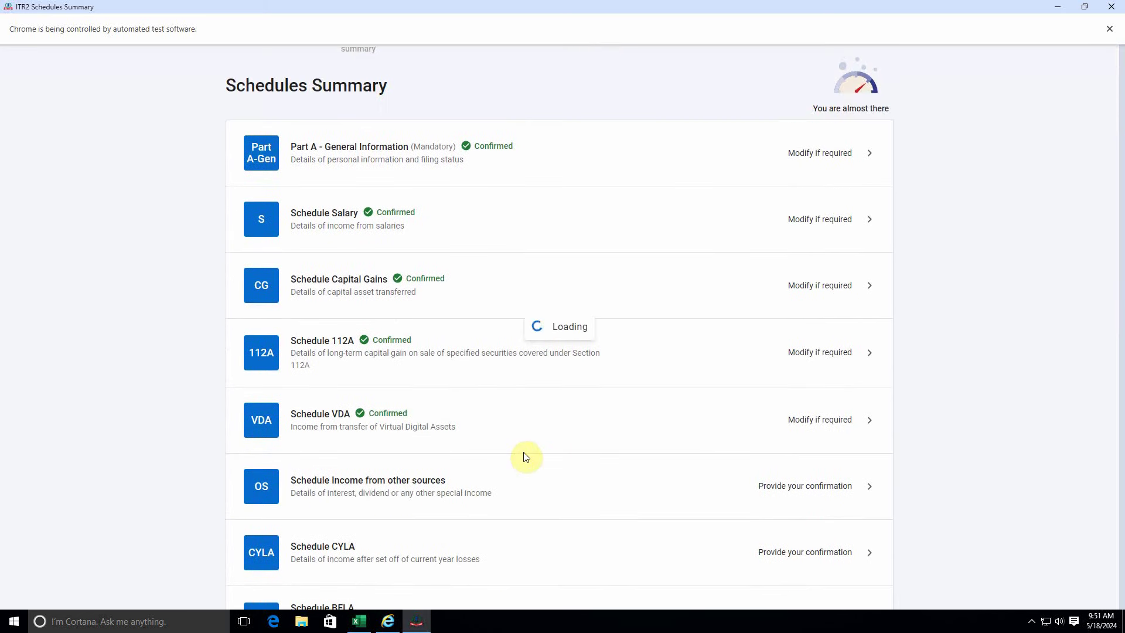